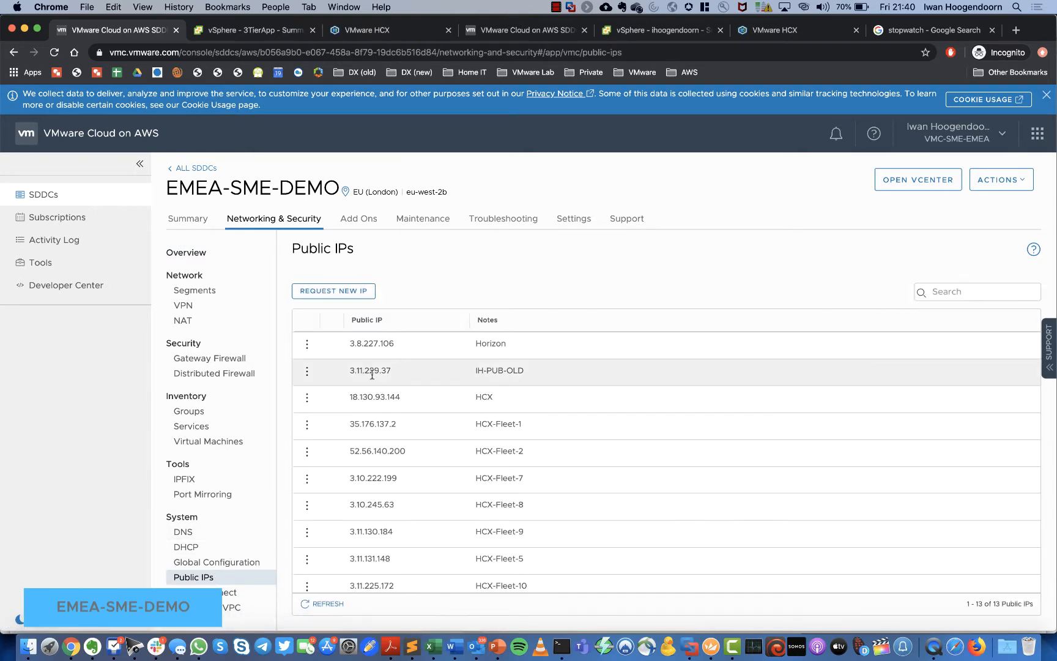
Examine the EMEA-SME-DEMO networking setup for the old web server: public IP IH-PUB-OLD, NAT rule IH-NAT-OLD and the gateway firewall rules
{"action": "left_click_drag", "start_coordinate": [350, 371], "coordinate": [385, 369]}
{"action": "left_click", "coordinate": [182, 320]}
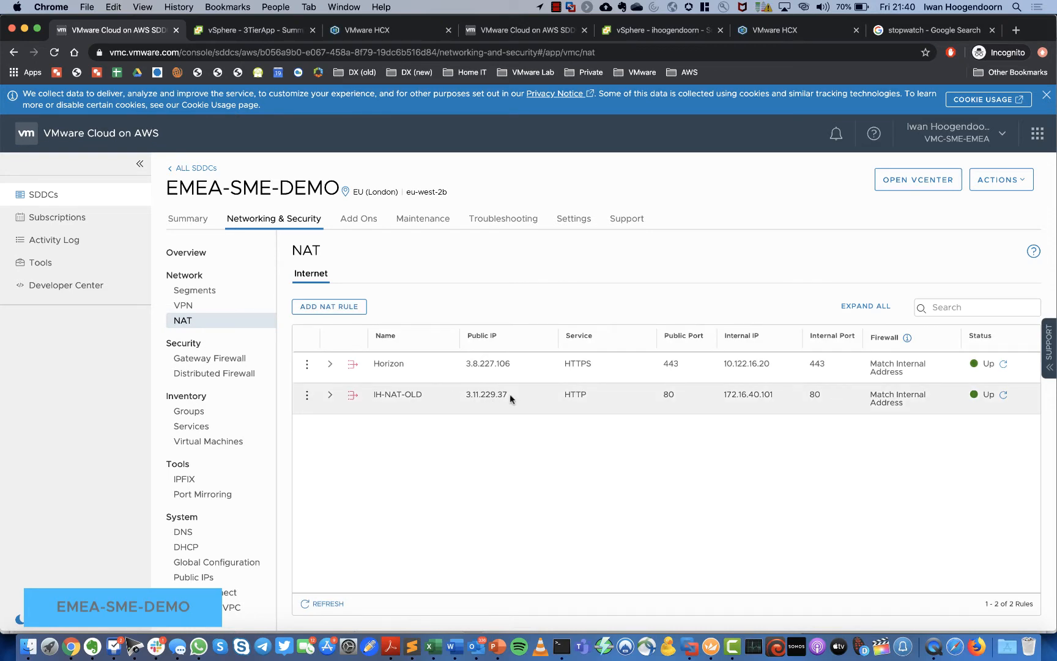
{"action": "double_click", "coordinate": [504, 395]}
{"action": "left_click_drag", "start_coordinate": [775, 394], "coordinate": [725, 394]}
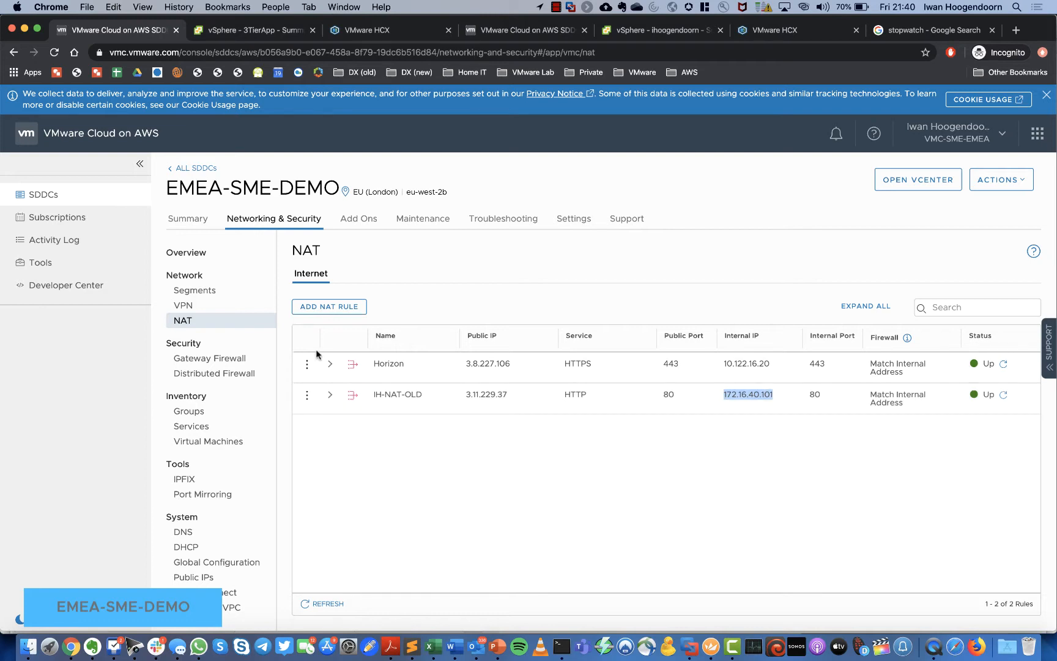
{"action": "left_click", "coordinate": [221, 361]}
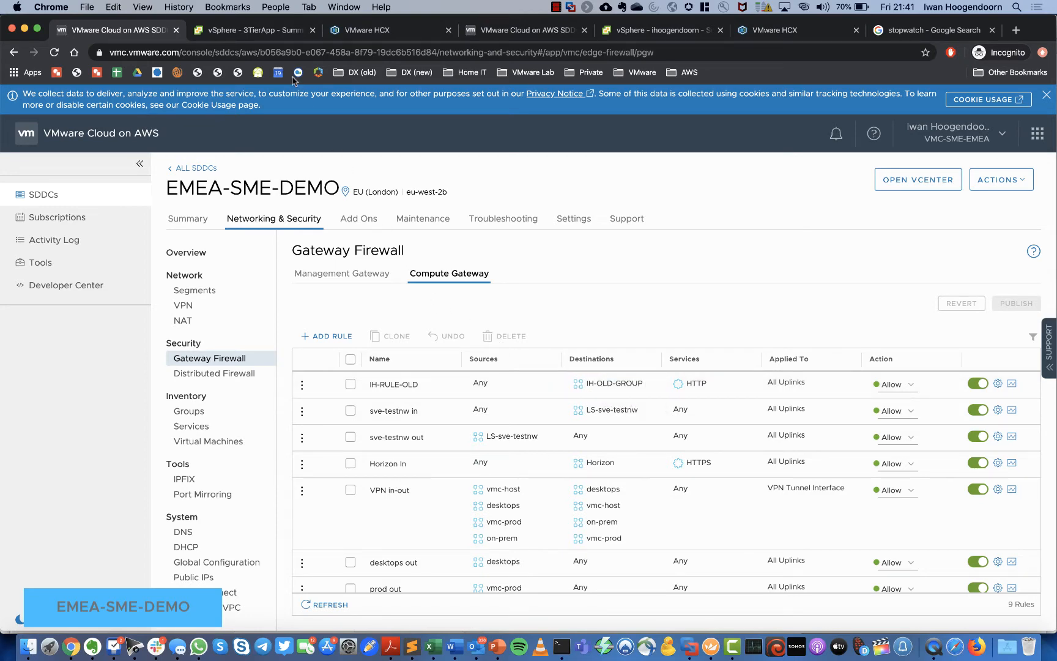
Check the IP address of the Web01 virtual machine in the source vSphere Client
{"action": "left_click", "coordinate": [278, 30]}
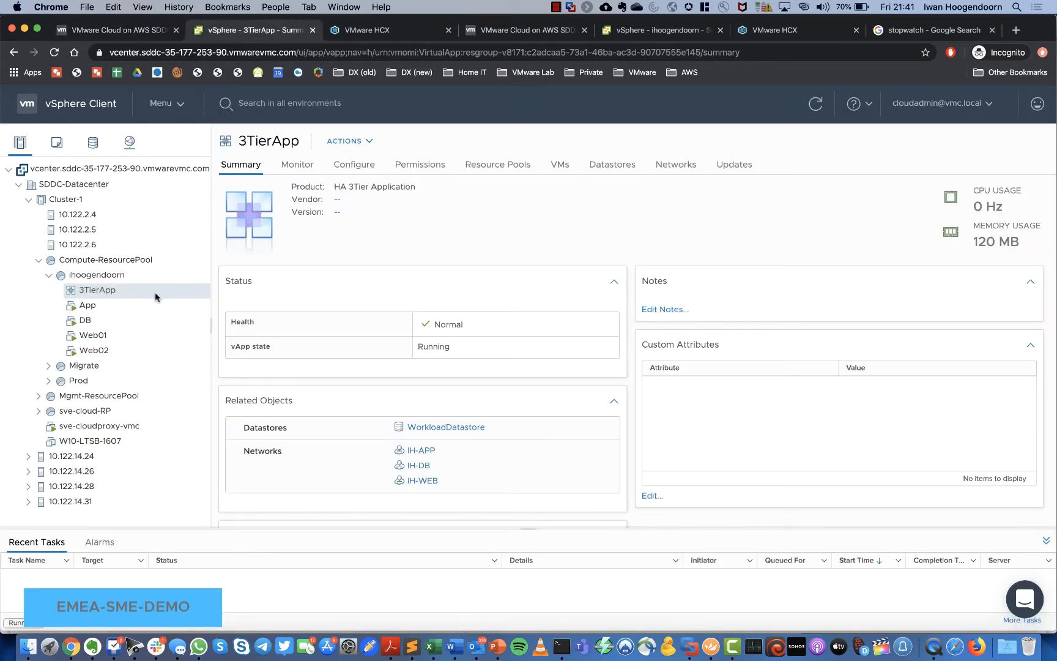
{"action": "left_click", "coordinate": [114, 336]}
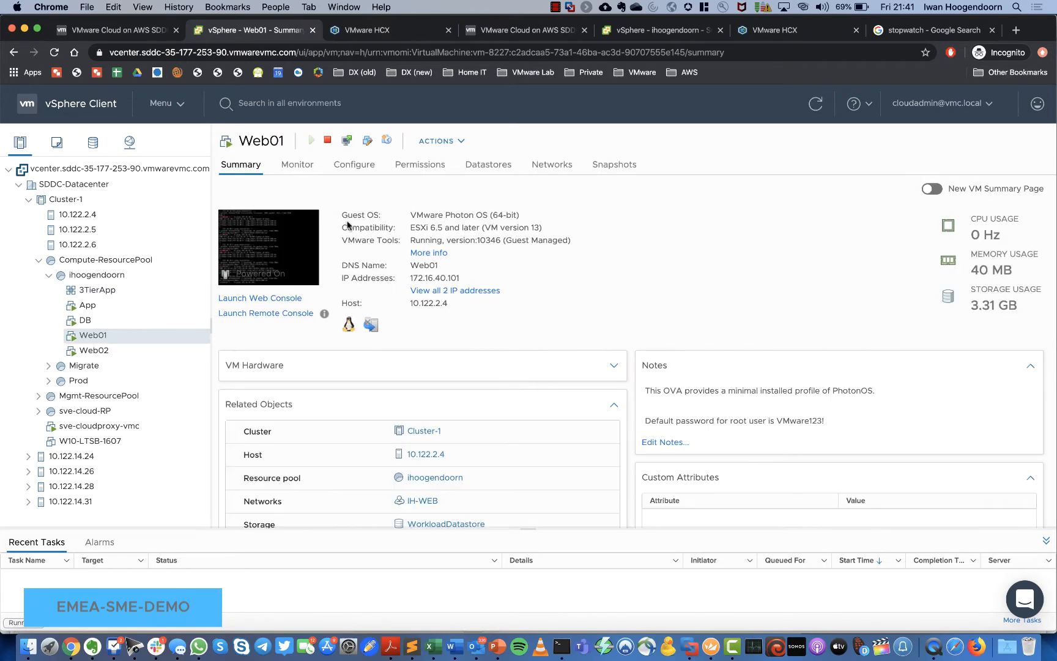
{"action": "left_click_drag", "start_coordinate": [458, 279], "coordinate": [410, 280]}
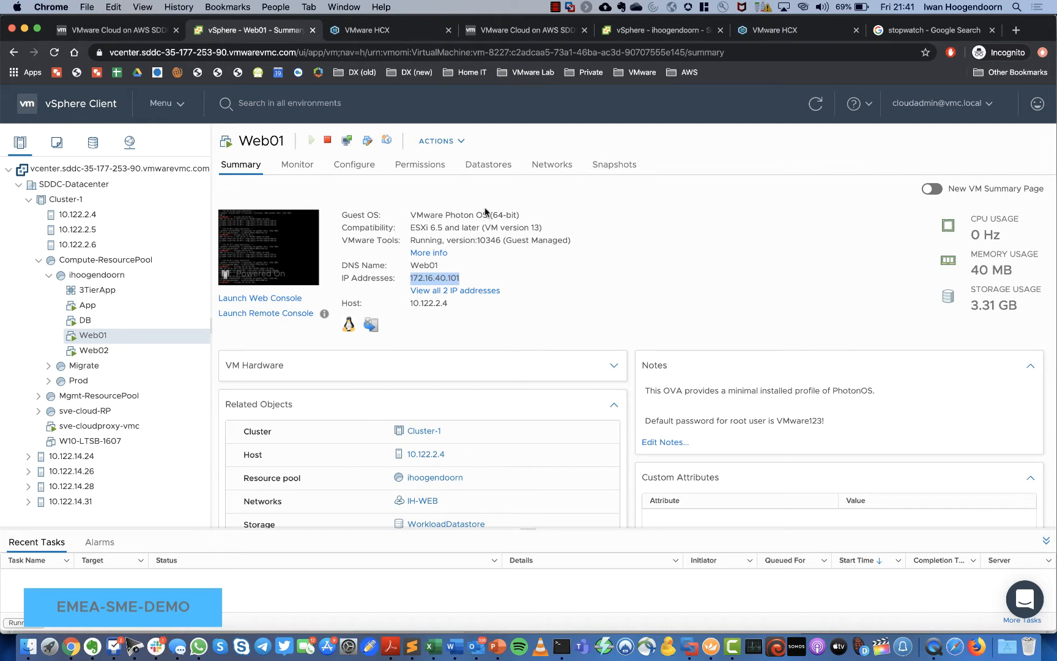
{"action": "left_click", "coordinate": [482, 284]}
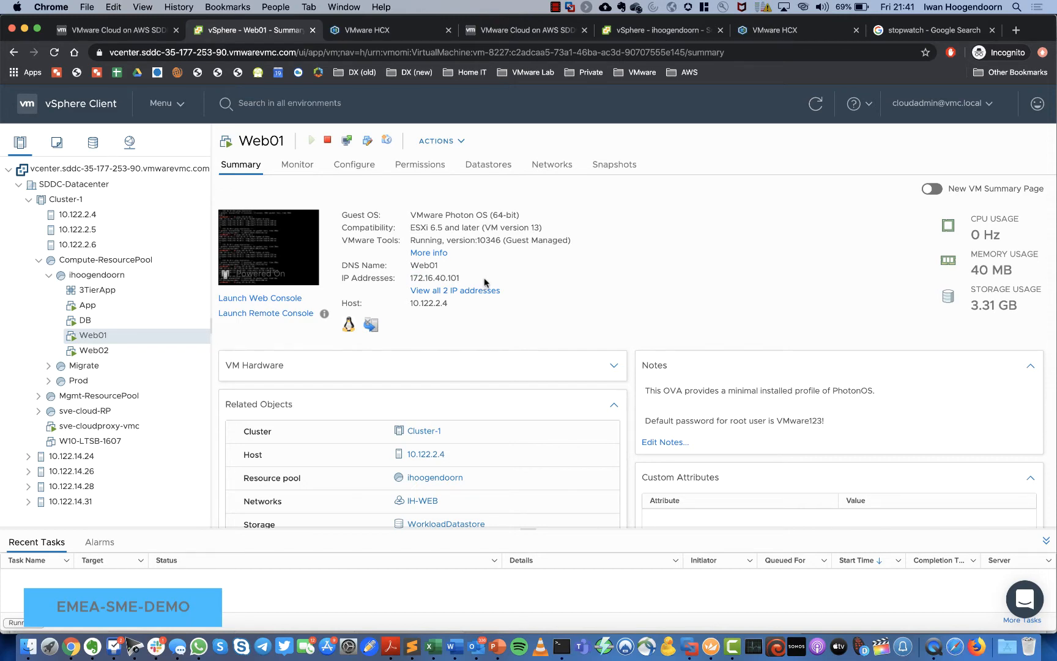
{"action": "key", "text": "ctrl+Right"}
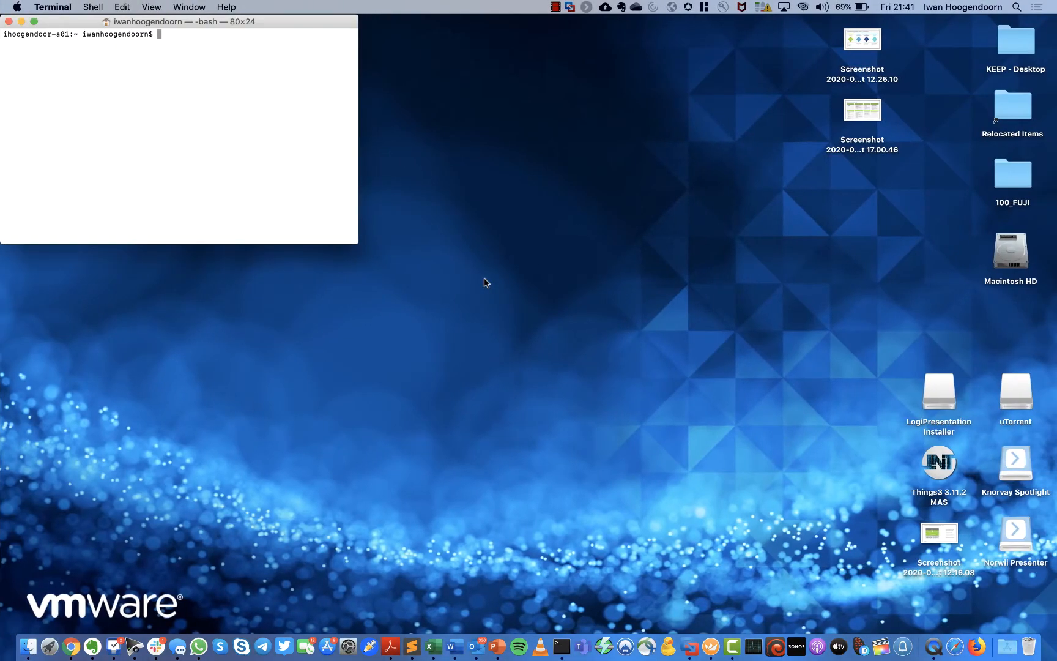
{"action": "type", "text": "clear"}
{"action": "key", "text": "Up"}
{"action": "key", "text": "Return"}
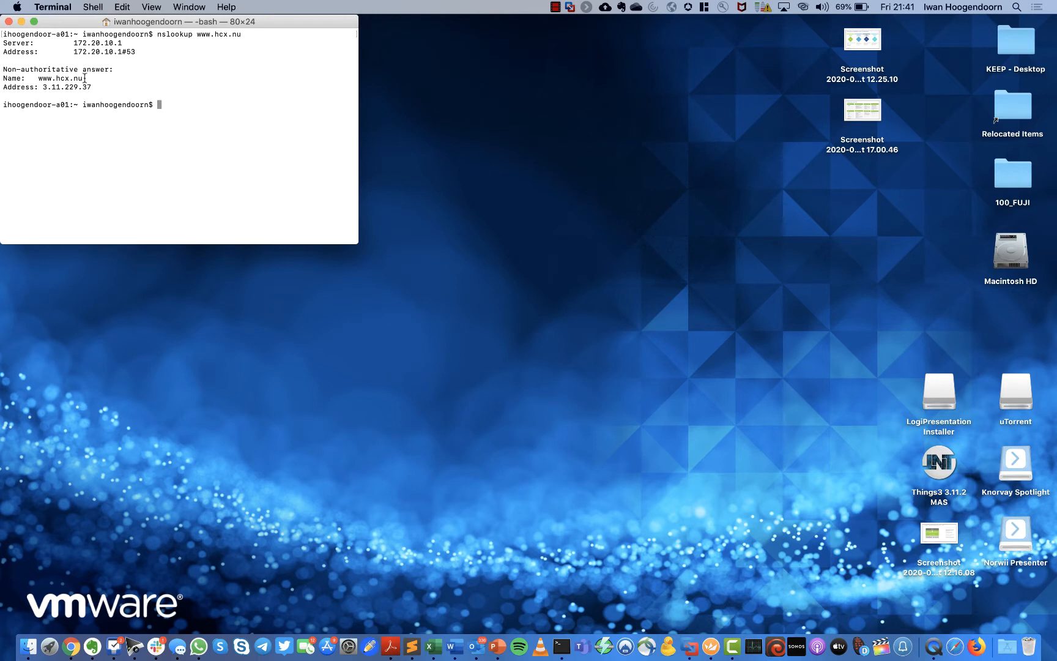
{"action": "left_click_drag", "start_coordinate": [82, 78], "coordinate": [39, 78]}
{"action": "right_click", "coordinate": [55, 79]}
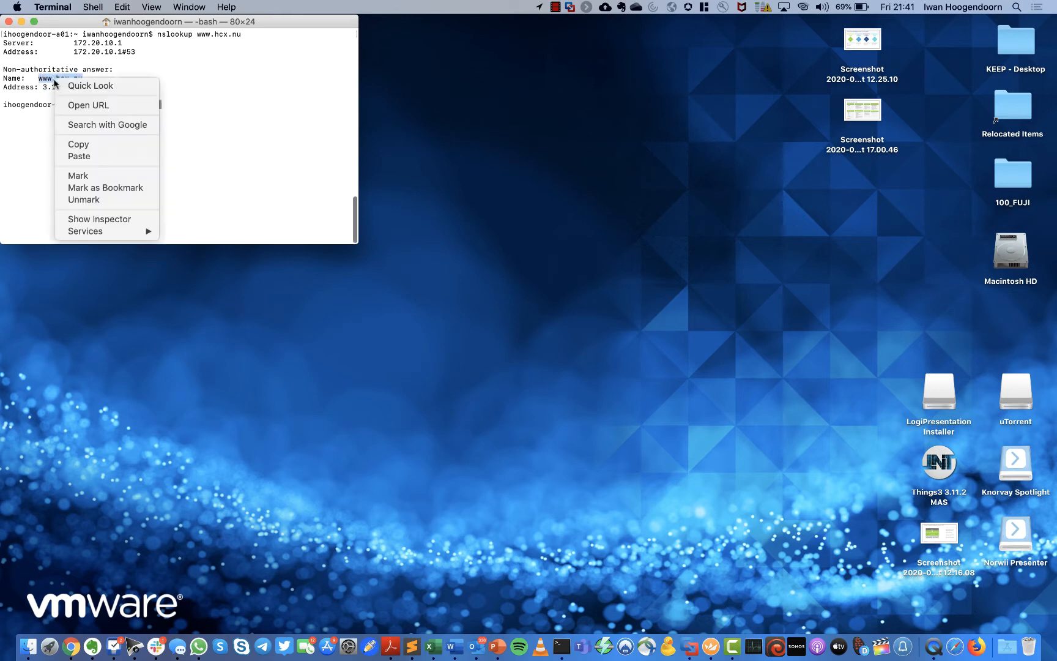
{"action": "left_click", "coordinate": [91, 140]}
{"action": "key", "text": "ctrl+Left"}
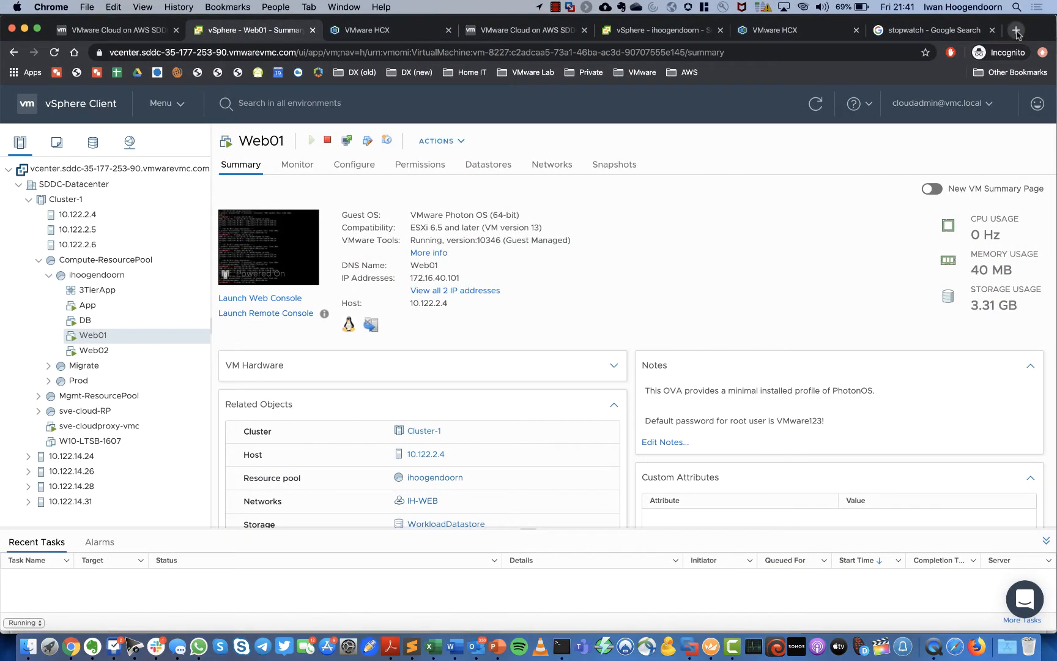
{"action": "left_click", "coordinate": [1016, 32]}
{"action": "key", "text": "super+v"}
{"action": "key", "text": "Return"}
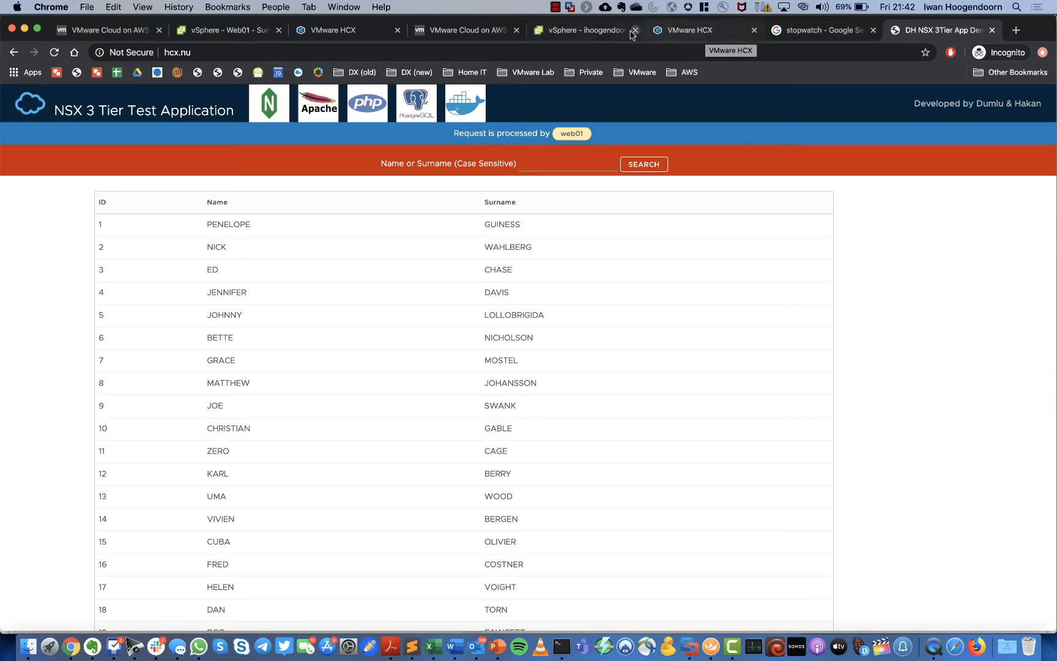
Open the networking settings of the VMC-PS-01-EMEA-PROD SDDC and check the IH-NEW-PUB public IP
{"action": "left_click", "coordinate": [468, 30]}
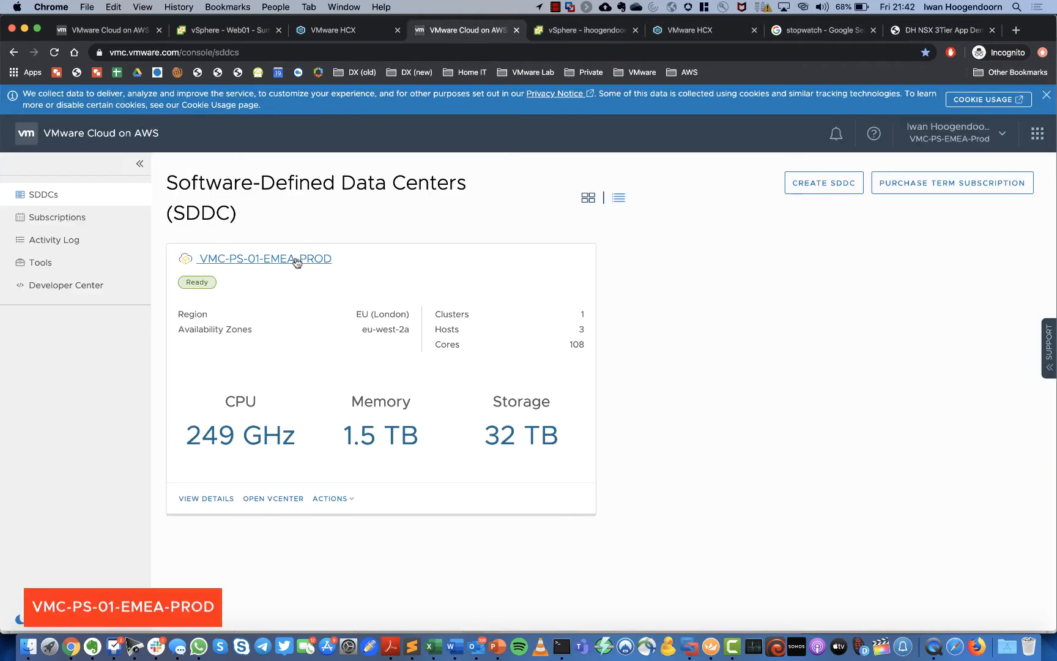
{"action": "left_click", "coordinate": [295, 262]}
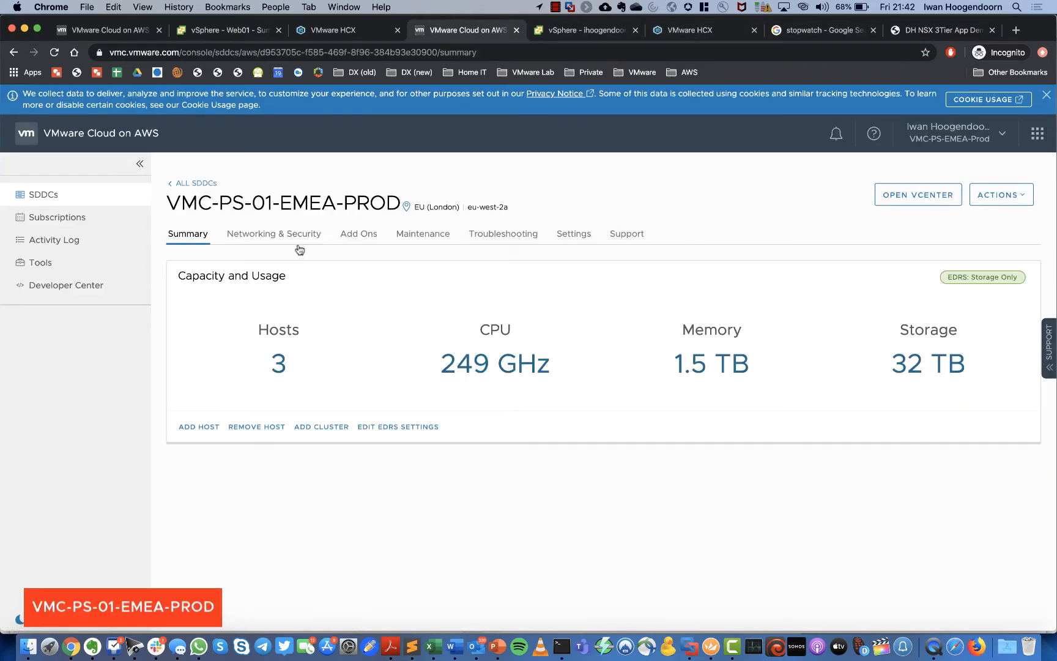
{"action": "left_click", "coordinate": [288, 240]}
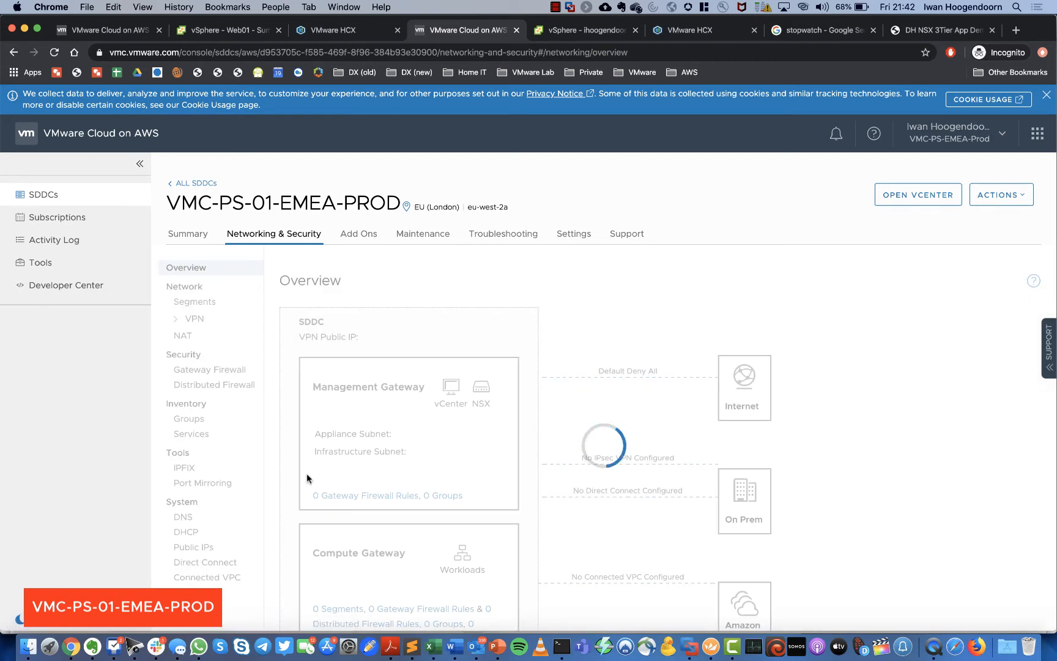
{"action": "scroll", "coordinate": [230, 457], "scroll_direction": "down", "scroll_amount": 1}
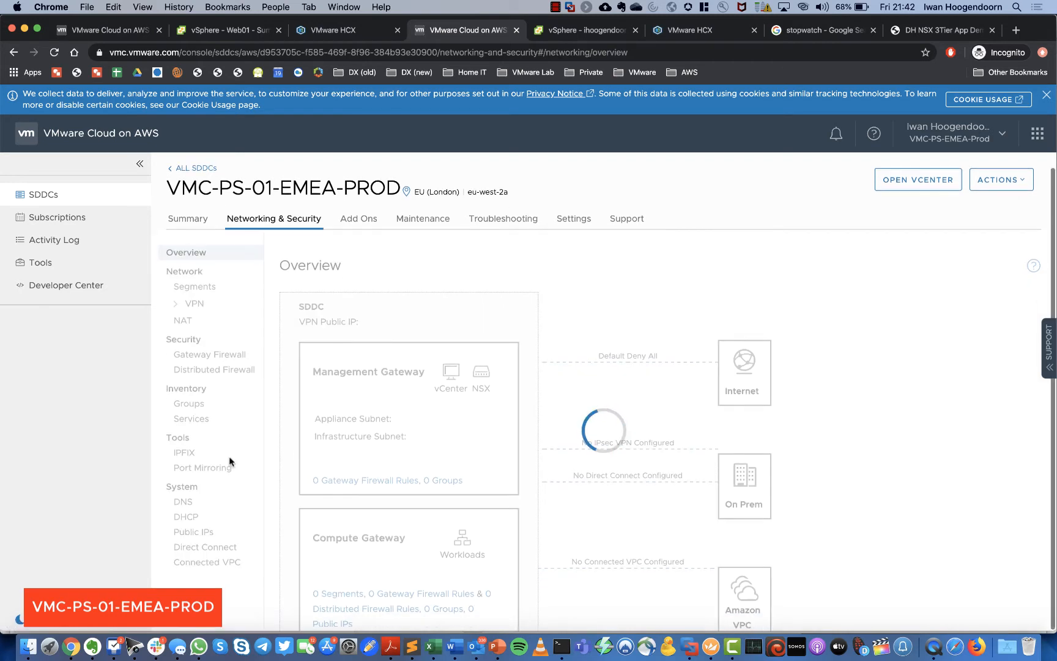
{"action": "left_click", "coordinate": [197, 532]}
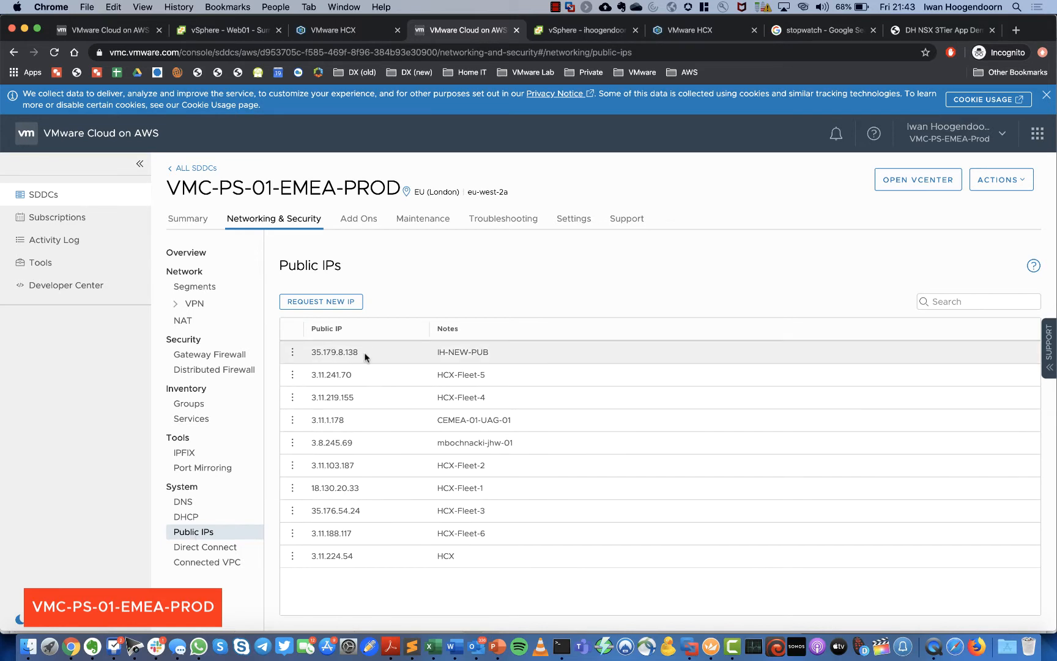
{"action": "left_click_drag", "start_coordinate": [365, 355], "coordinate": [312, 353]}
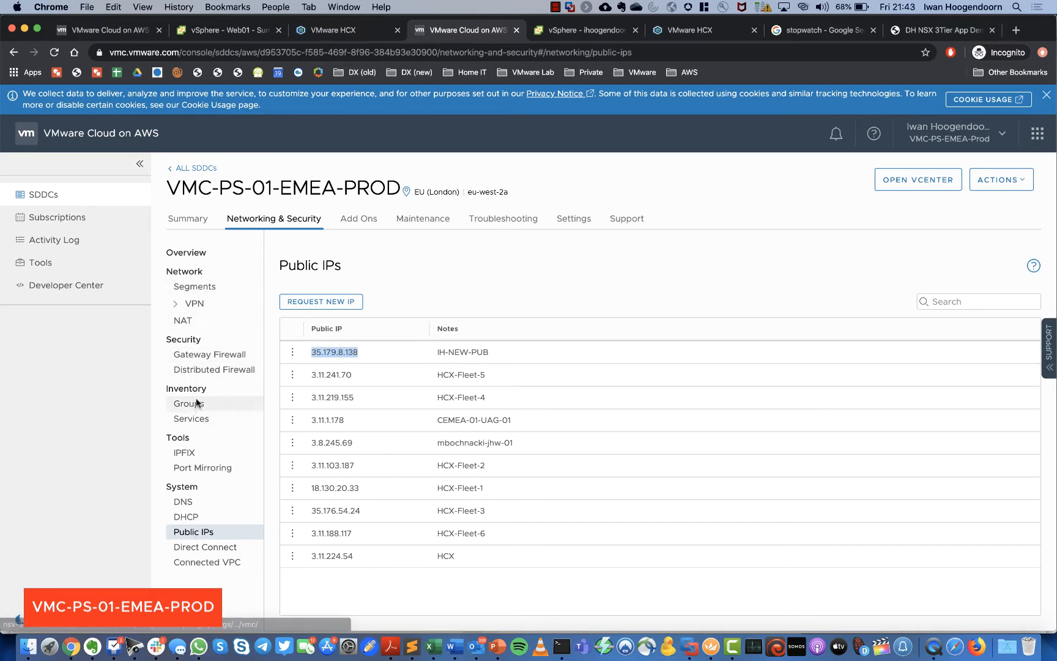
Review the IH-NEW-NAT rule and the Compute Gateway firewall rules of VMC-PS-01-EMEA-PROD
{"action": "left_click", "coordinate": [192, 322]}
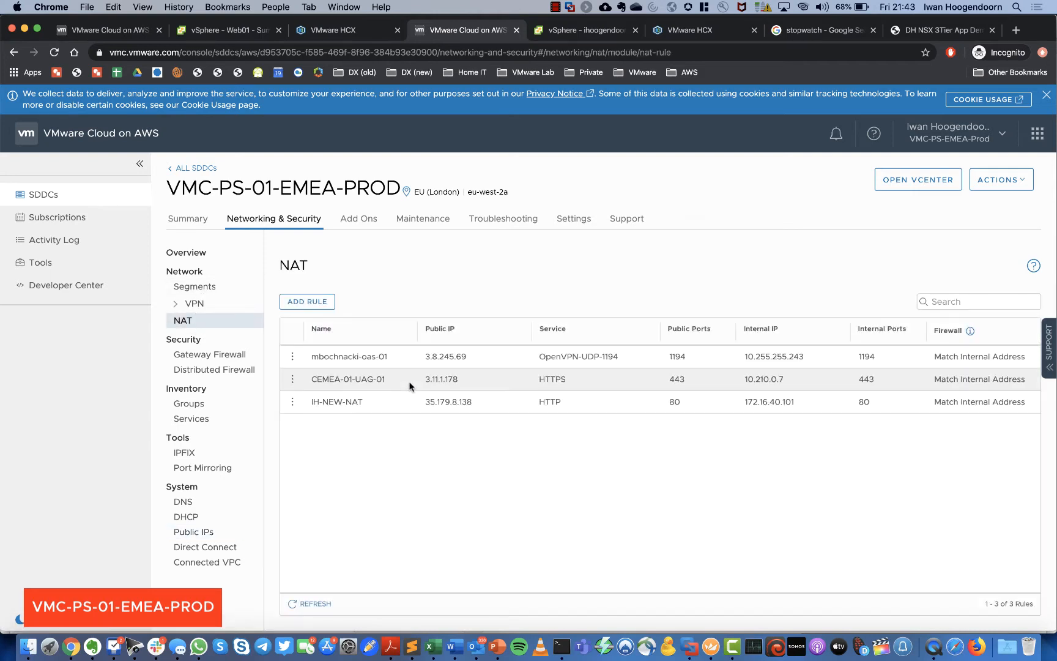
{"action": "double_click", "coordinate": [468, 402]}
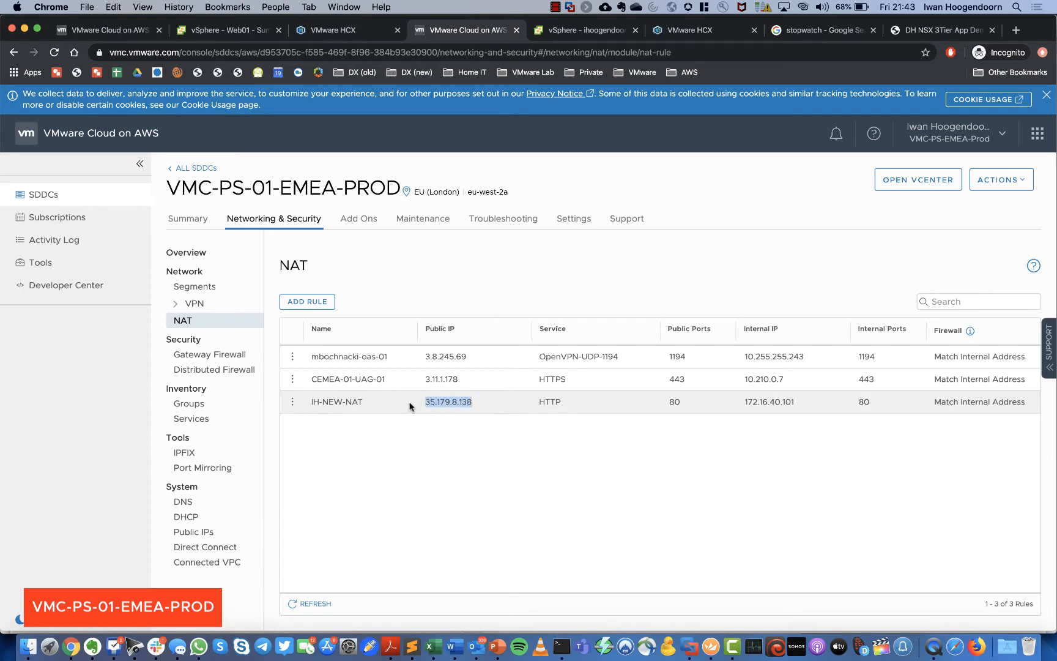
{"action": "left_click", "coordinate": [236, 356]}
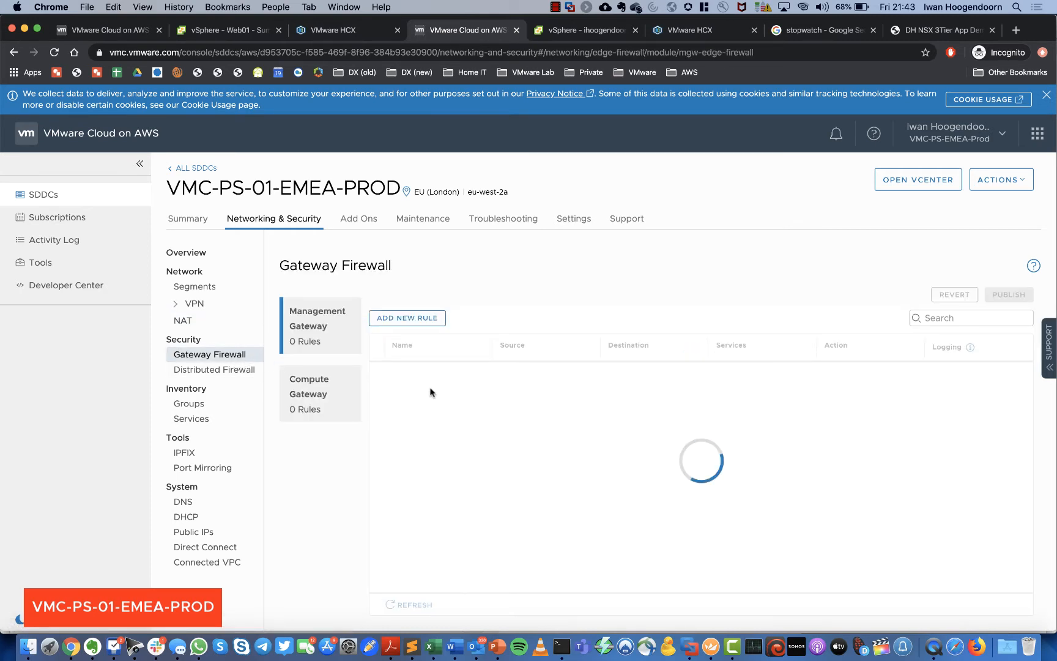
{"action": "left_click", "coordinate": [318, 392]}
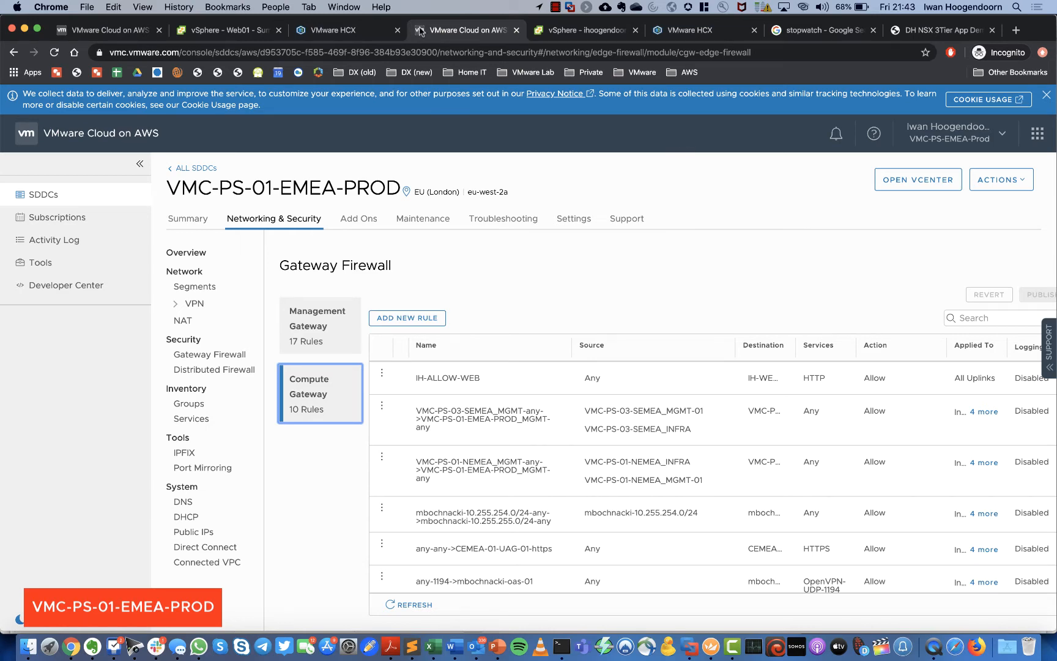
Start a virtual machine migration in the EMEA-SME-DEMO HCX console with HCX Cloud - VMC-PS-01-EMEA-PROD as the remote site
{"action": "left_click", "coordinate": [347, 34]}
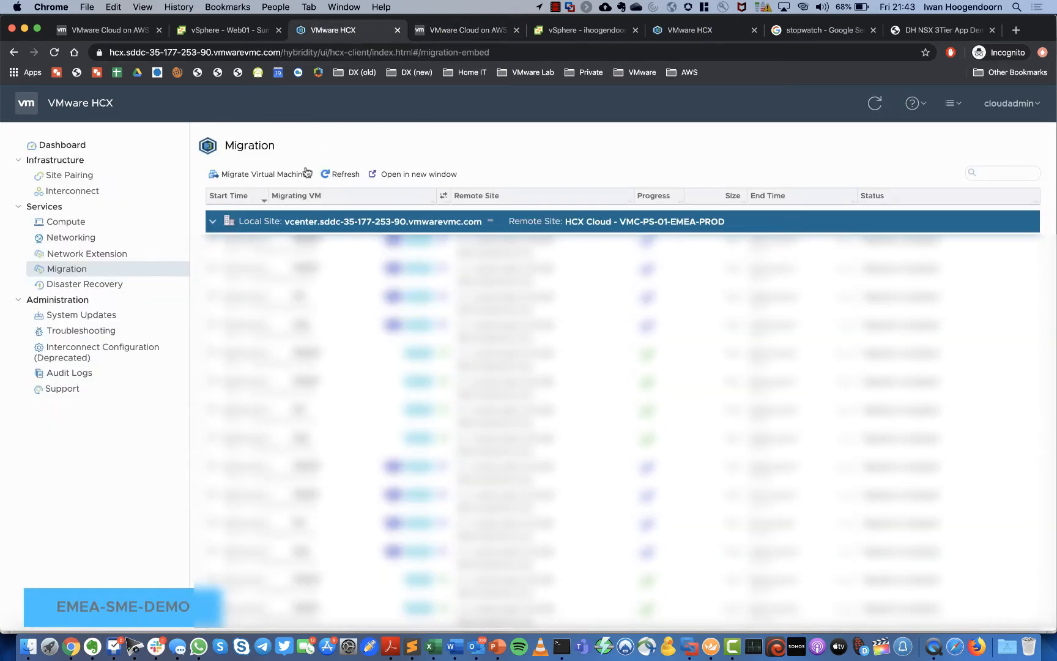
{"action": "left_click", "coordinate": [269, 175]}
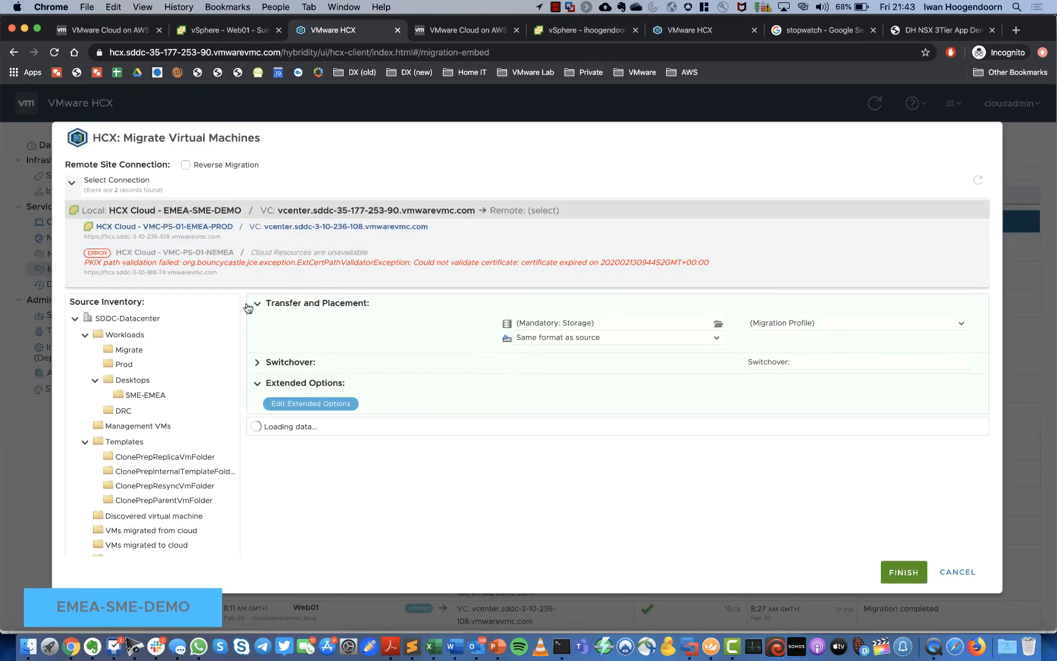
{"action": "left_click", "coordinate": [208, 229]}
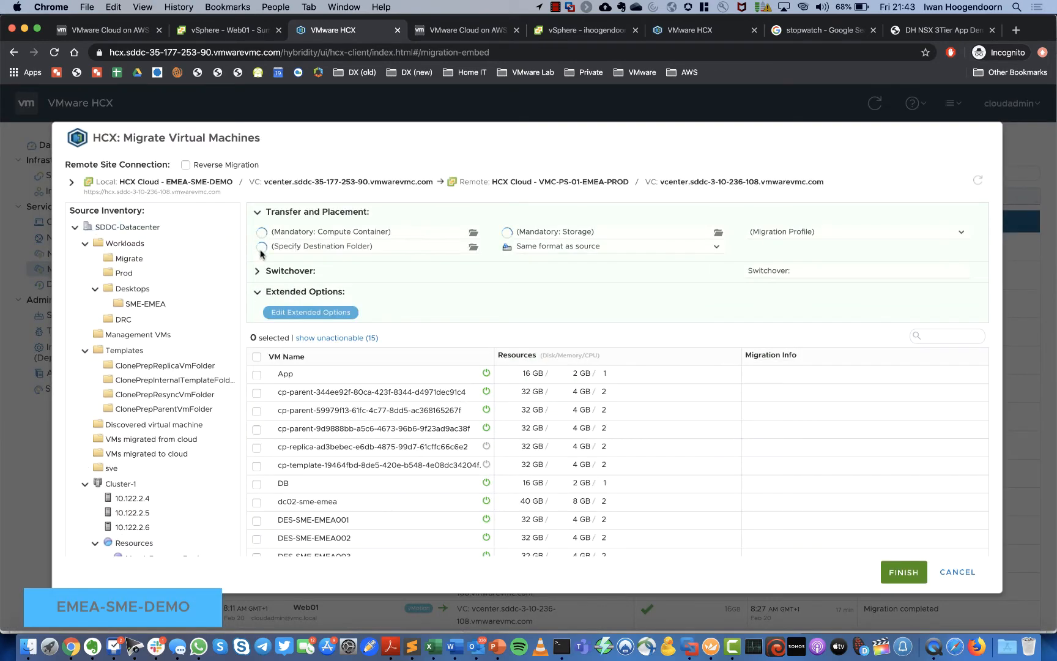
Set the destination compute container to the owner's personal resource pool and the destination folder to VMC-PS-01-EMEA-PROD-USERS
{"action": "left_click", "coordinate": [473, 233]}
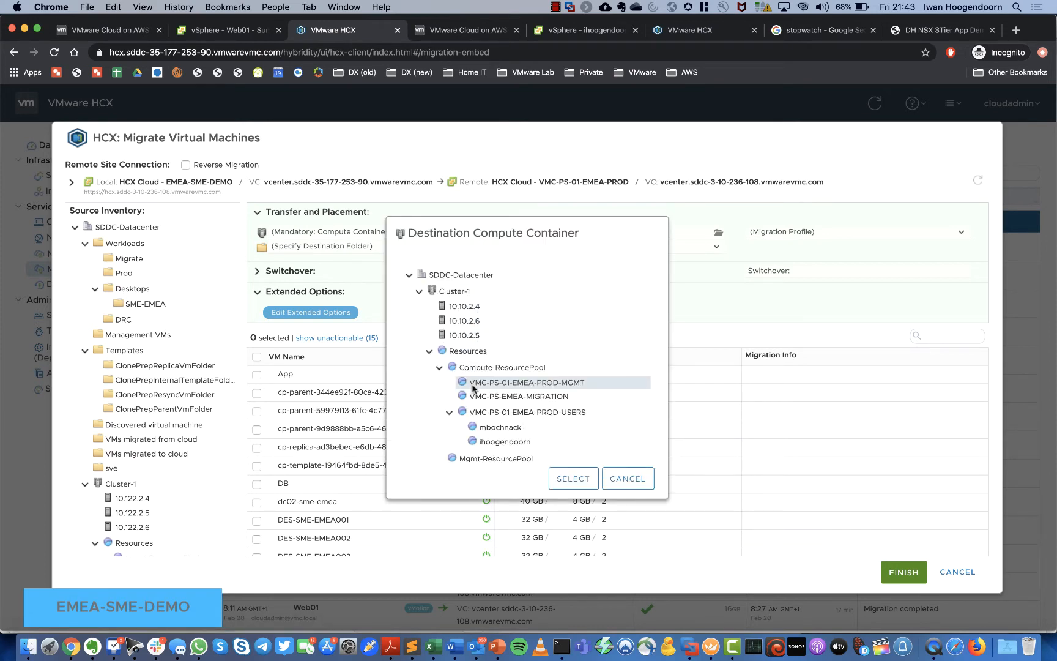
{"action": "left_click", "coordinate": [571, 479]}
{"action": "left_click", "coordinate": [473, 247]}
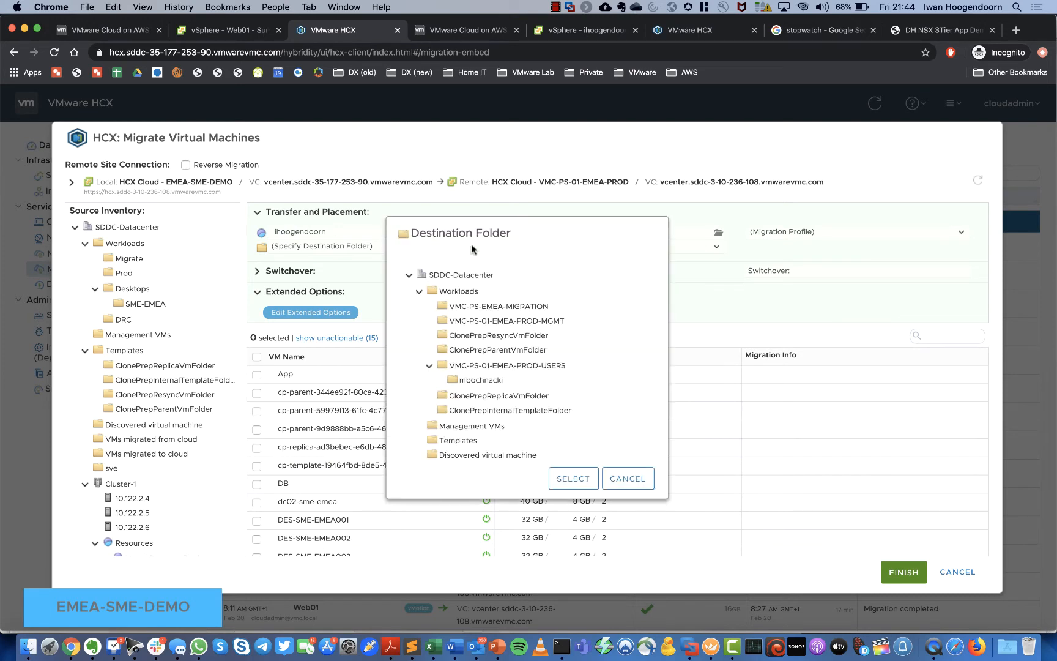
{"action": "left_click", "coordinate": [482, 367]}
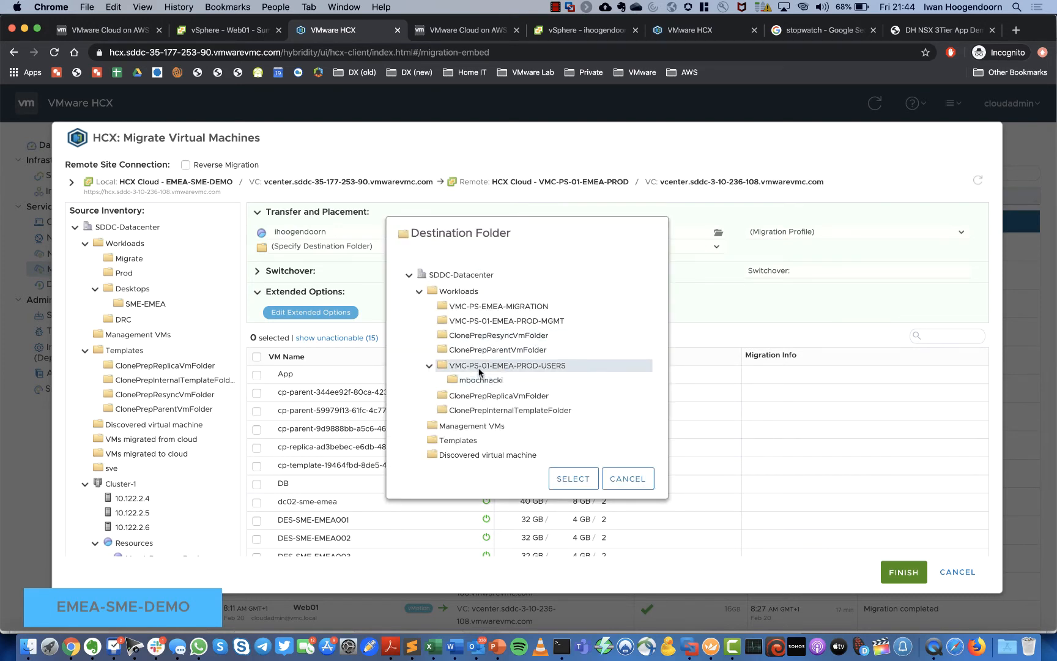
{"action": "left_click", "coordinate": [576, 479]}
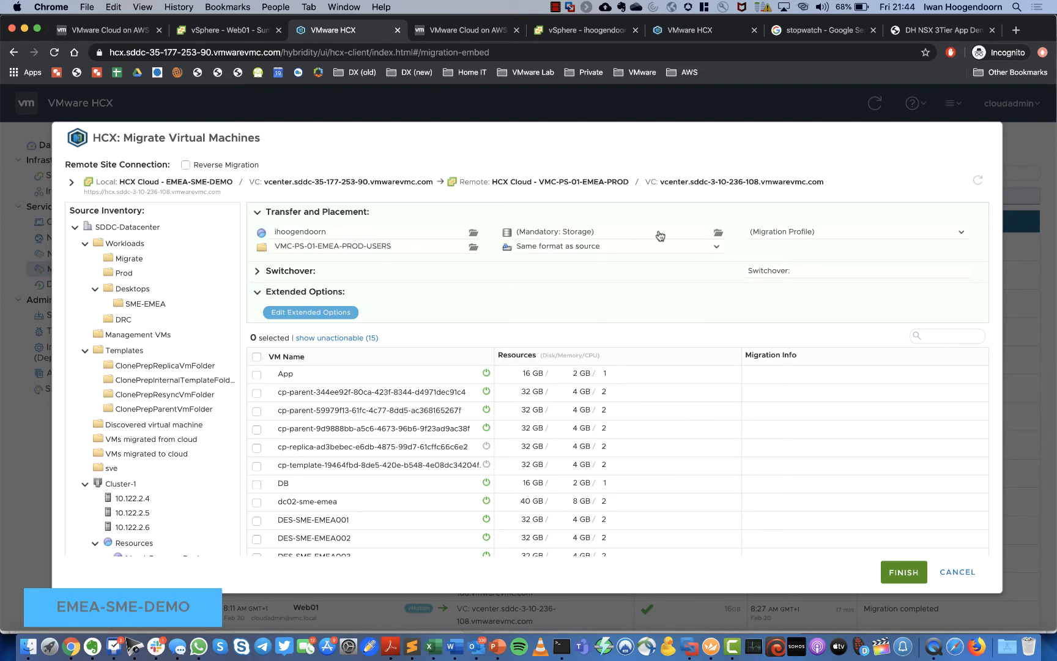
Set the destination storage to WorkloadDatastore and the migration profile to vMotion
{"action": "left_click", "coordinate": [719, 233]}
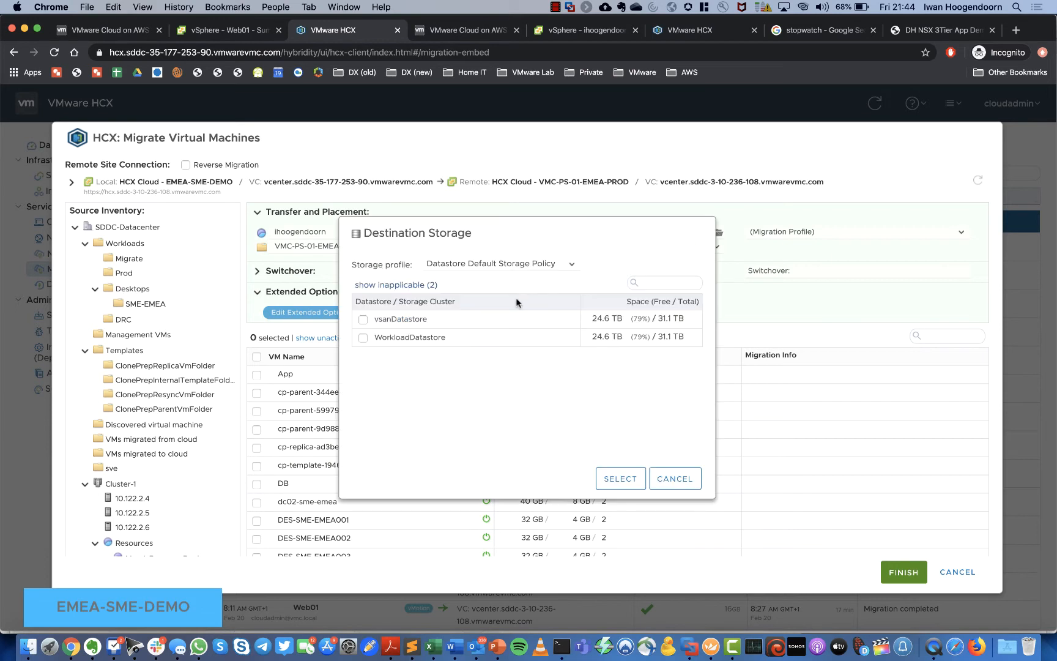
{"action": "left_click", "coordinate": [364, 338]}
{"action": "left_click", "coordinate": [615, 481]}
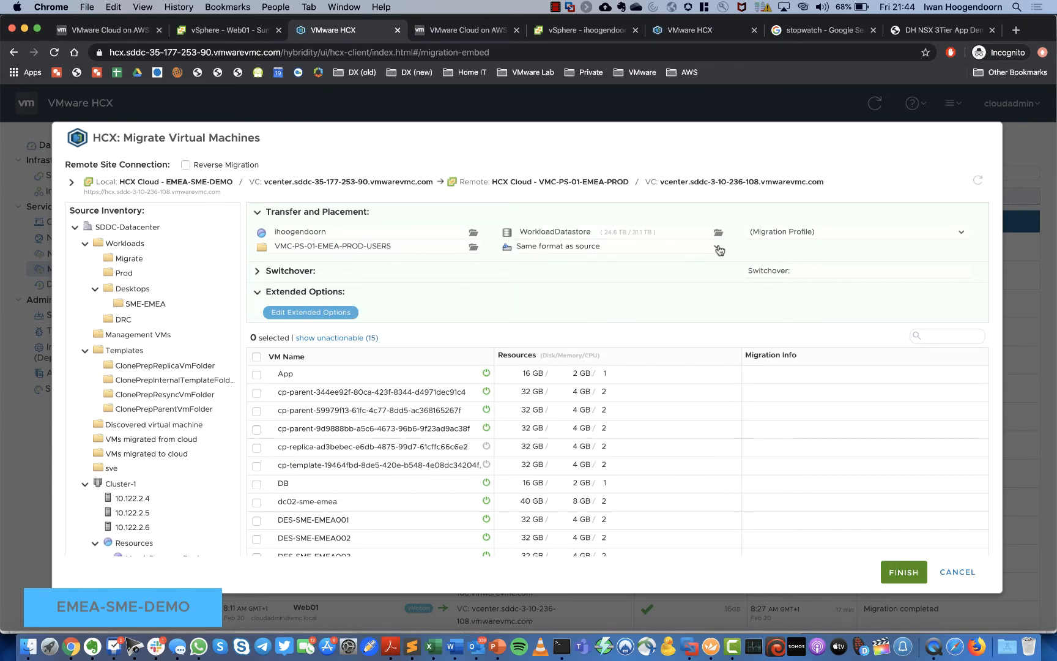
{"action": "left_click", "coordinate": [783, 233]}
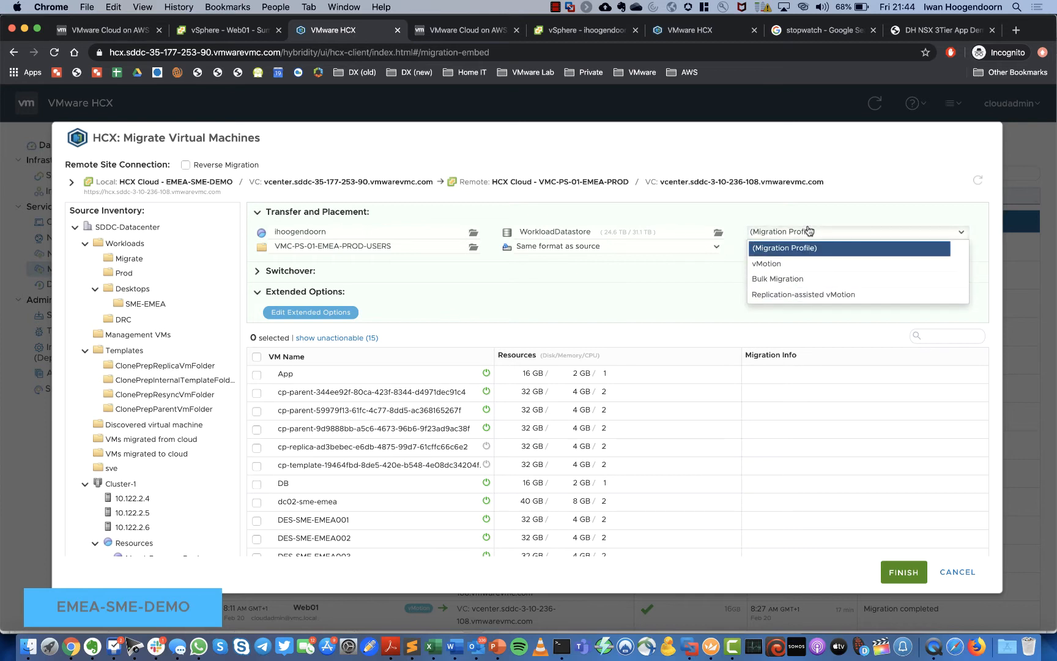
{"action": "left_click", "coordinate": [779, 262]}
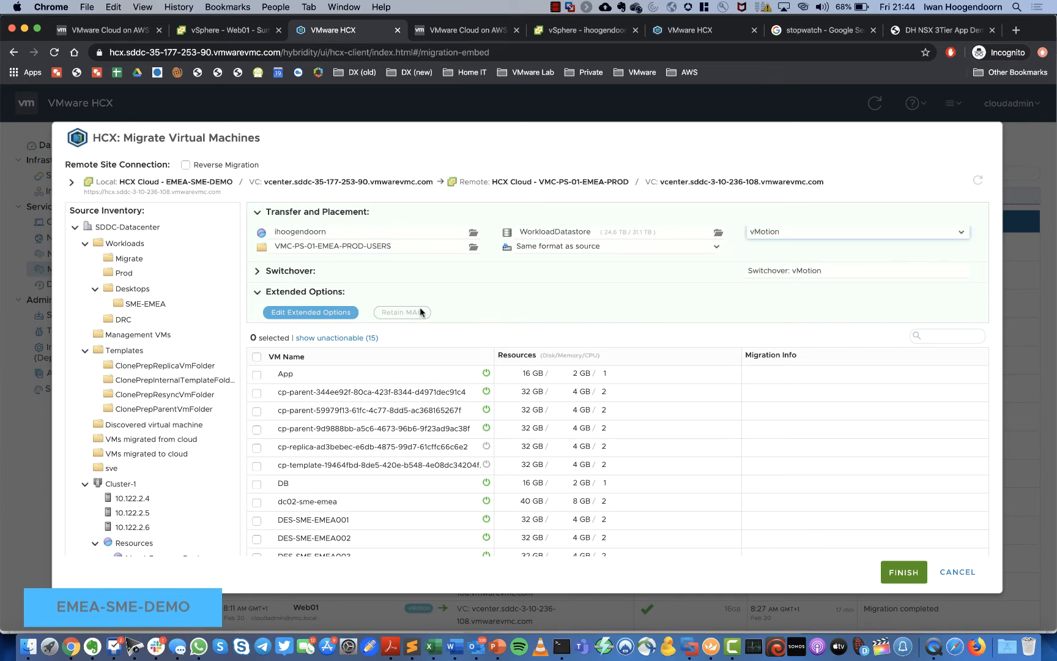
Select the App virtual machine for migration and map its IH-APP network adapter to the IH-NEW-APP destination network
{"action": "left_click", "coordinate": [256, 373]}
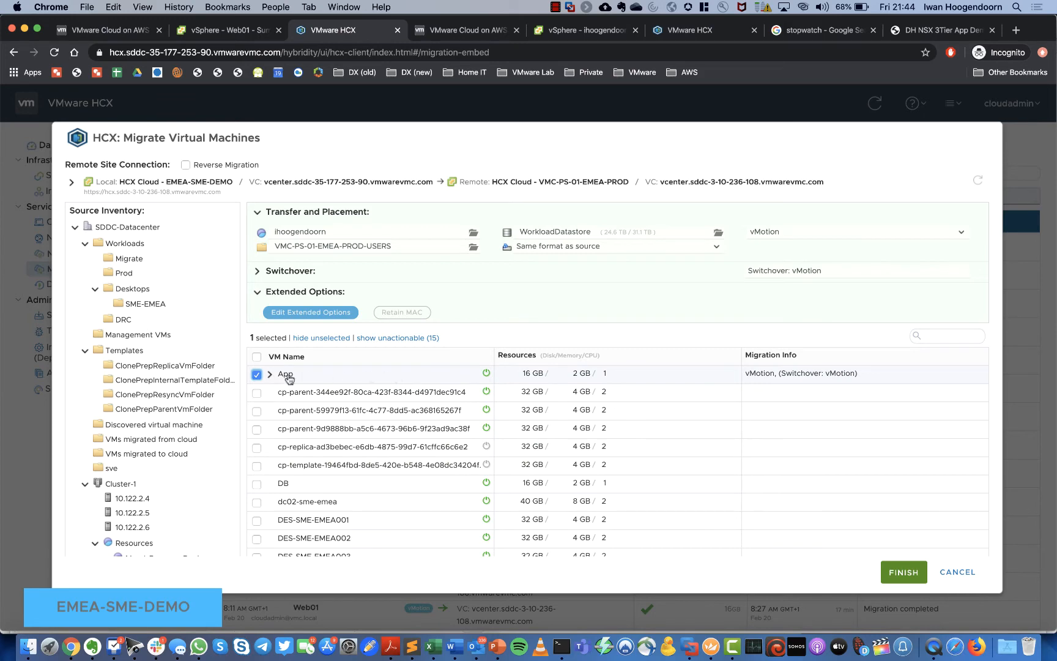
{"action": "left_click", "coordinate": [269, 374]}
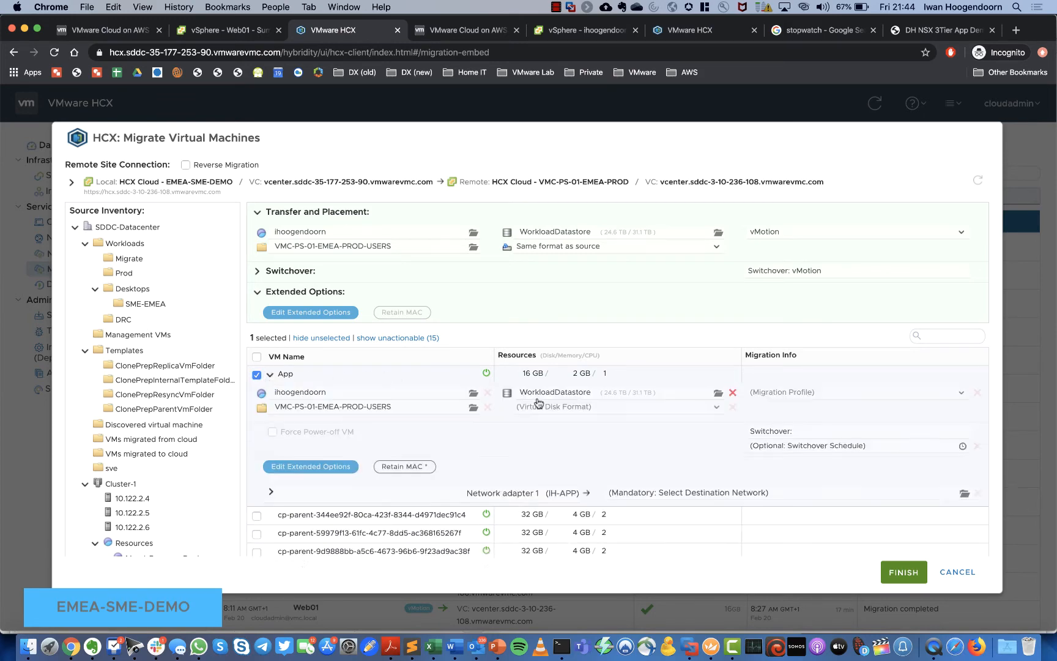
{"action": "left_click", "coordinate": [660, 479]}
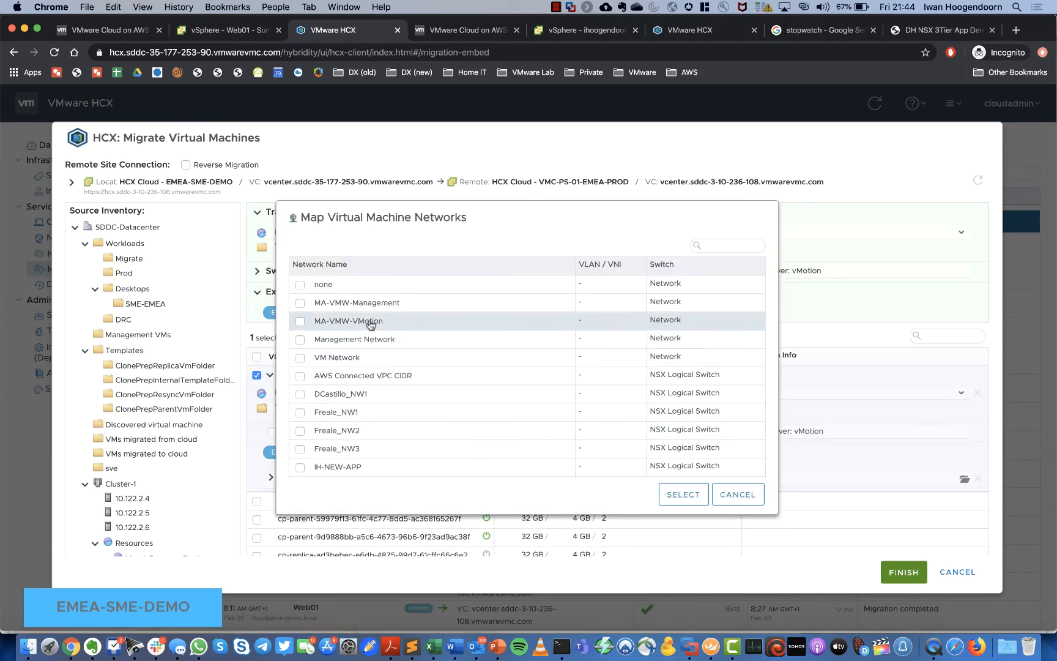
{"action": "scroll", "coordinate": [321, 422], "scroll_direction": "down", "scroll_amount": 3}
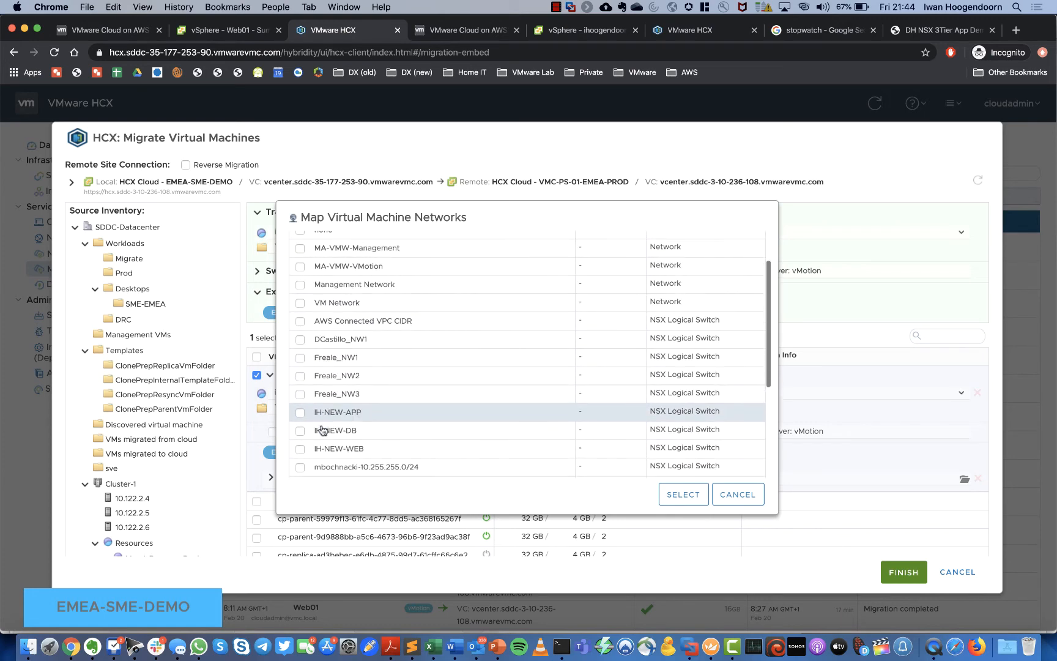
{"action": "left_click", "coordinate": [299, 412]}
{"action": "left_click", "coordinate": [682, 496]}
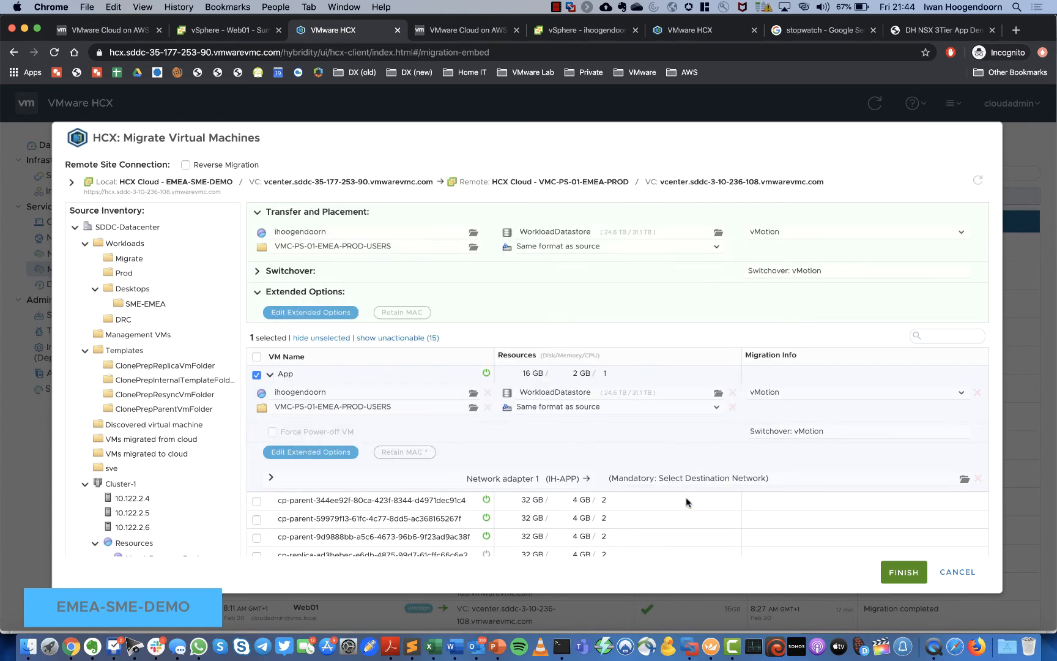
Select the DB virtual machine for migration and map its IH-DB network adapter to the IH-NEW-DB destination network
{"action": "scroll", "coordinate": [310, 377], "scroll_direction": "down", "scroll_amount": 5}
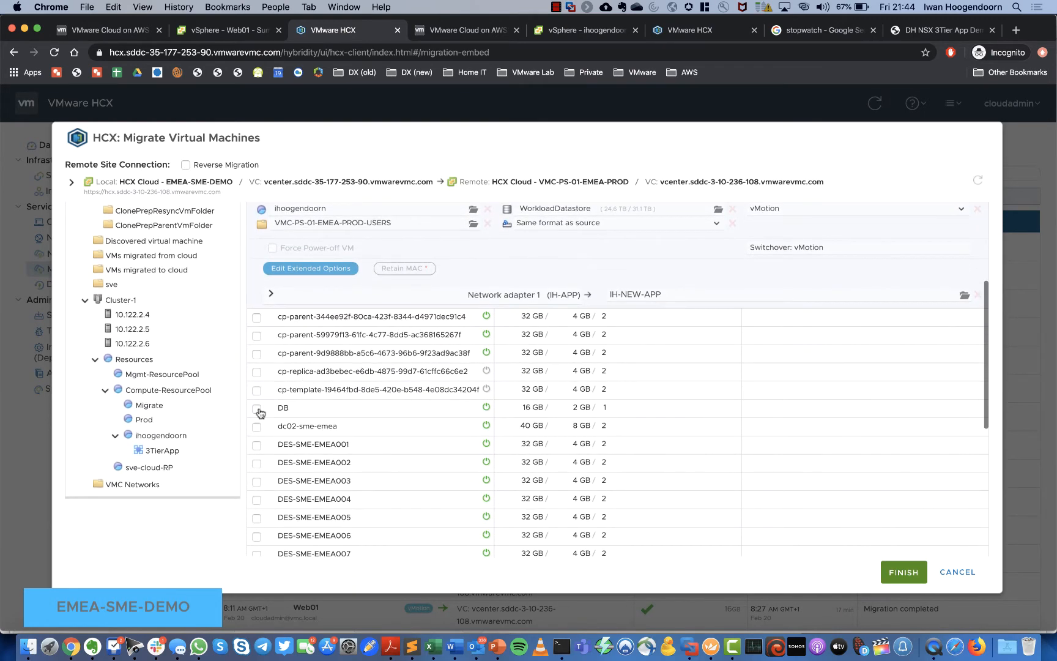
{"action": "left_click", "coordinate": [257, 409]}
{"action": "scroll", "coordinate": [355, 420], "scroll_direction": "down", "scroll_amount": 1}
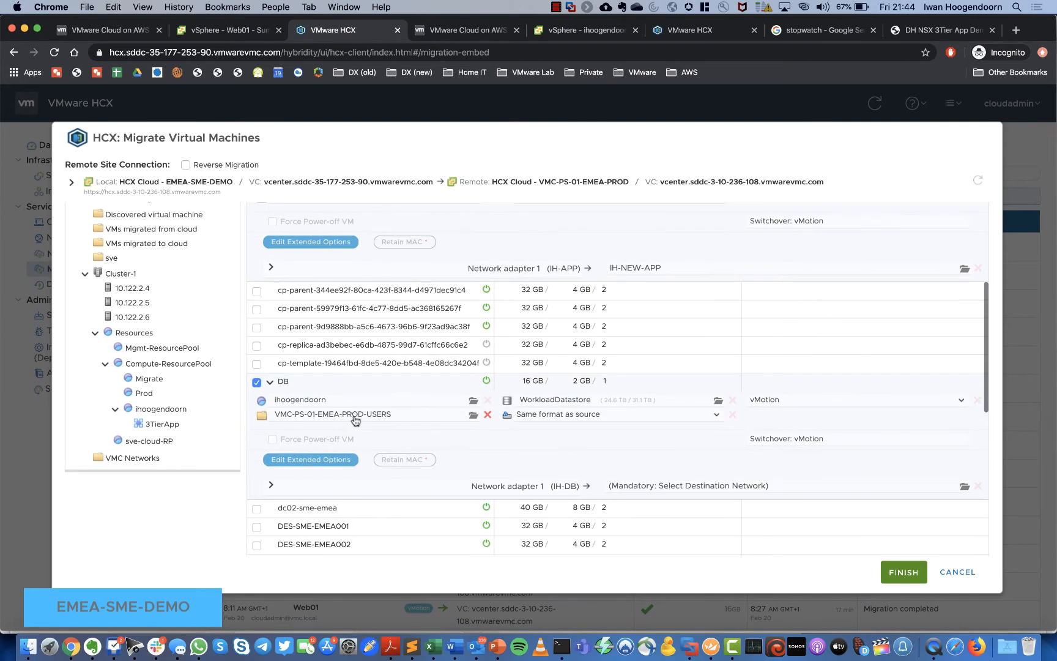
{"action": "left_click", "coordinate": [965, 486]}
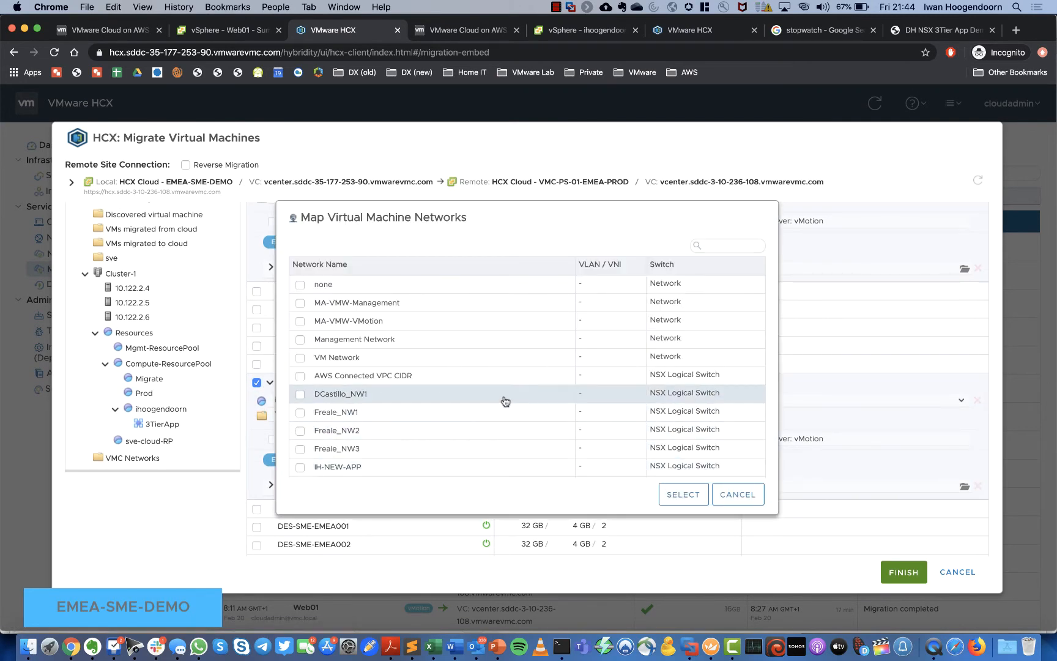
{"action": "scroll", "coordinate": [385, 397], "scroll_direction": "down", "scroll_amount": 3}
{"action": "left_click", "coordinate": [300, 352]}
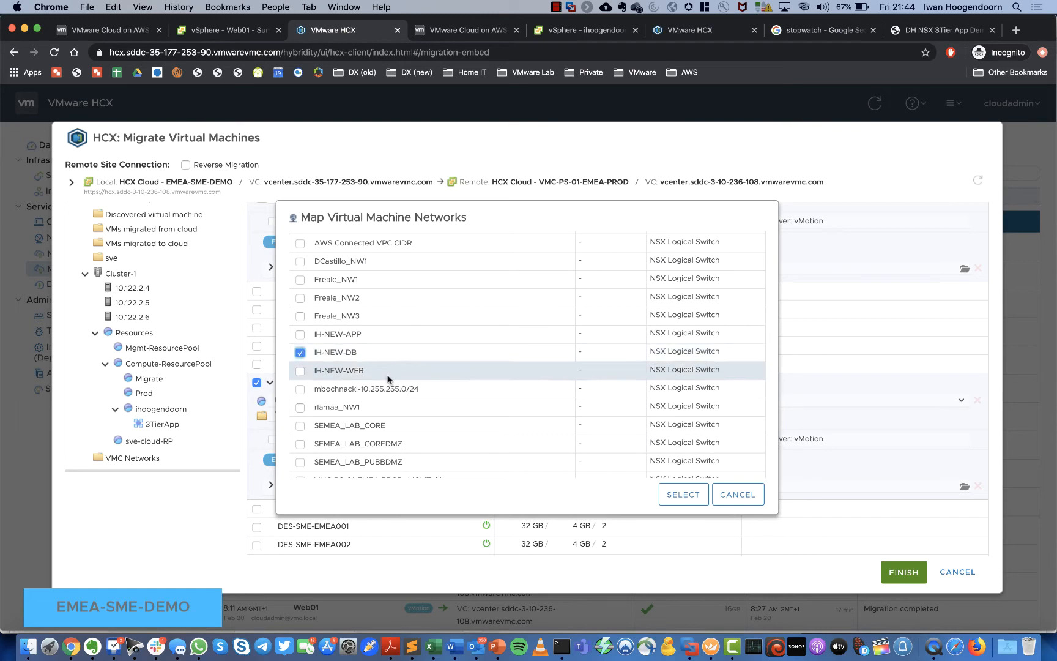
{"action": "left_click", "coordinate": [684, 495]}
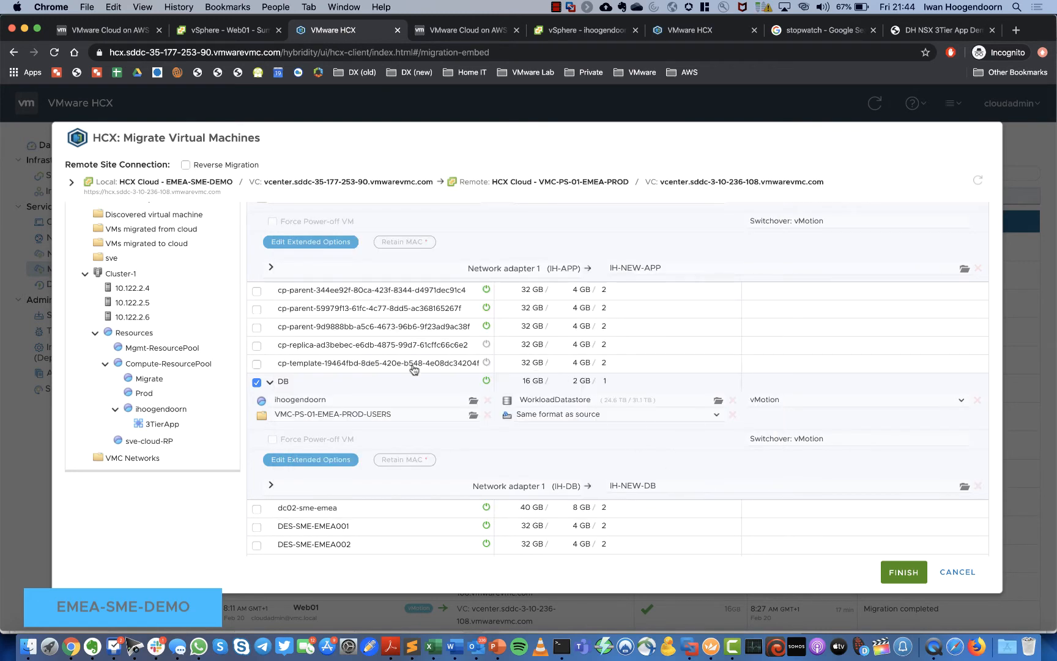
Show the remaining virtual machines, select Web01 for migration and map its IH-WEB network adapter to IH-NEW-WEB
{"action": "scroll", "coordinate": [414, 369], "scroll_direction": "down", "scroll_amount": 10}
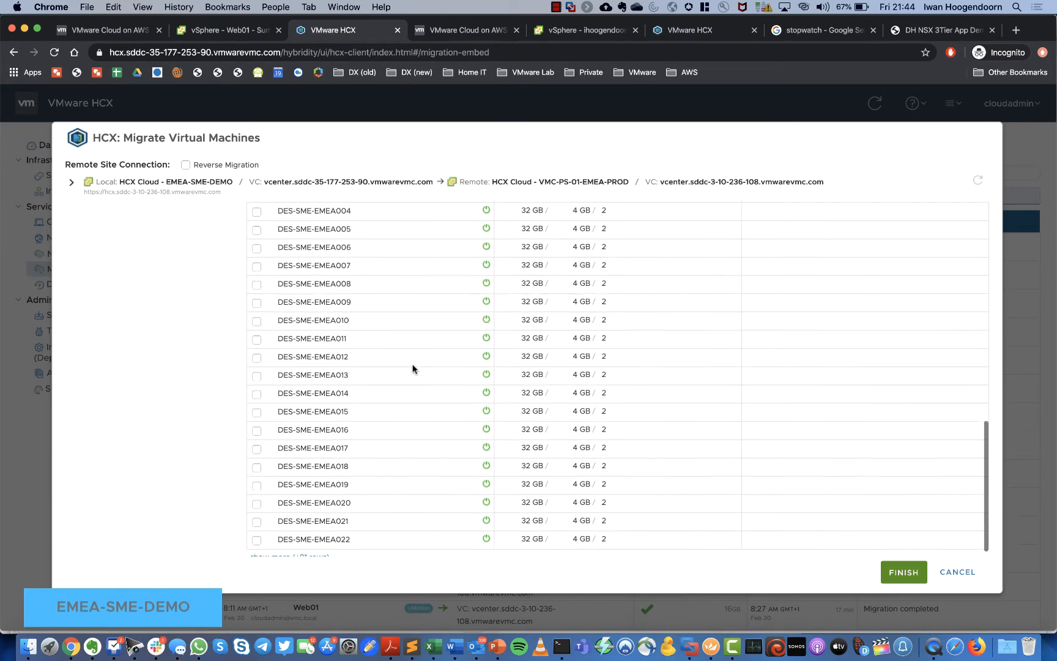
{"action": "scroll", "coordinate": [414, 369], "scroll_direction": "down", "scroll_amount": 1}
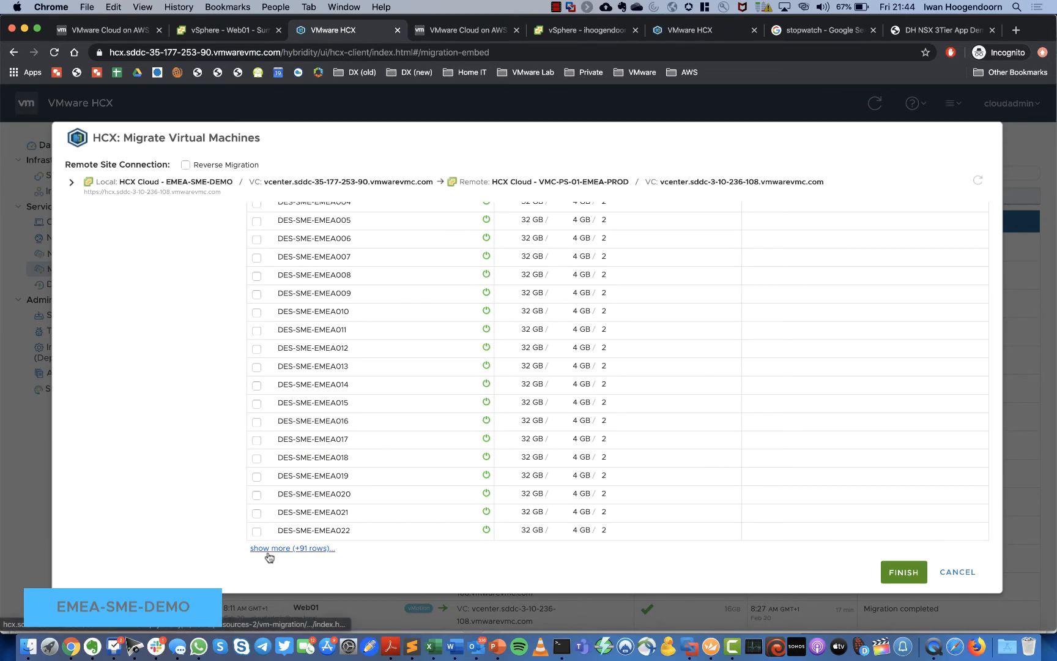
{"action": "left_click", "coordinate": [290, 548]}
{"action": "scroll", "coordinate": [316, 485], "scroll_direction": "down", "scroll_amount": 10}
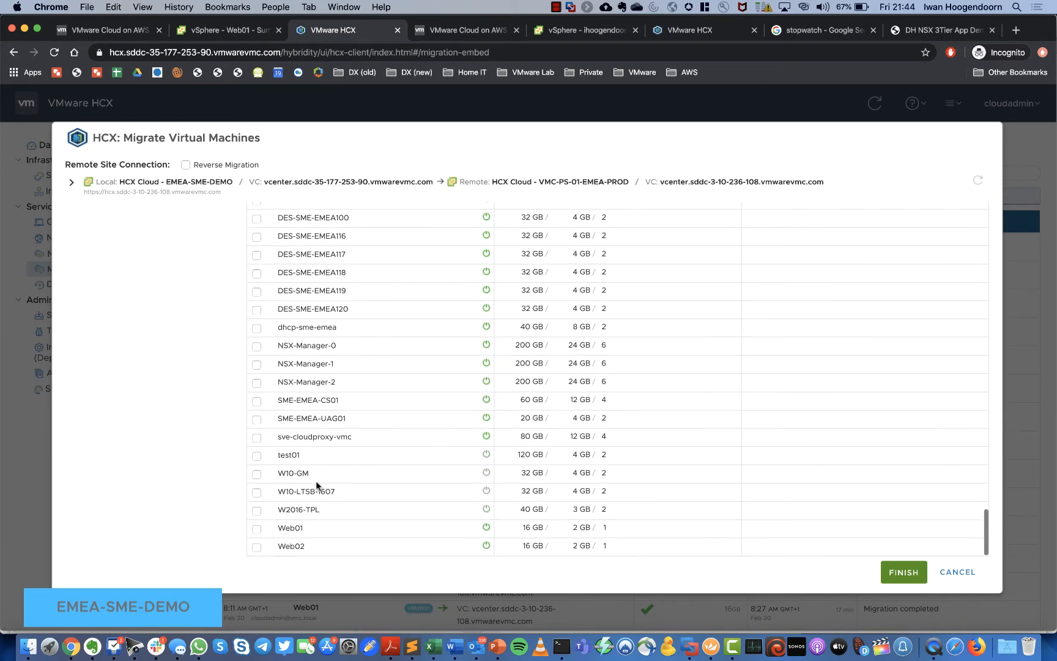
{"action": "left_click", "coordinate": [257, 528]}
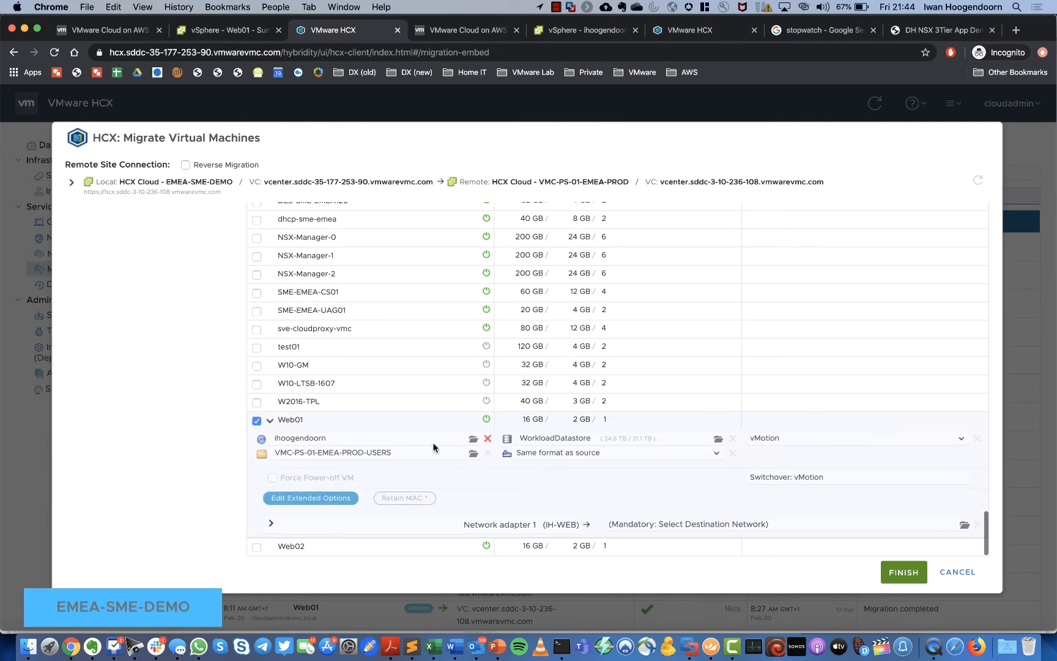
{"action": "left_click", "coordinate": [655, 521]}
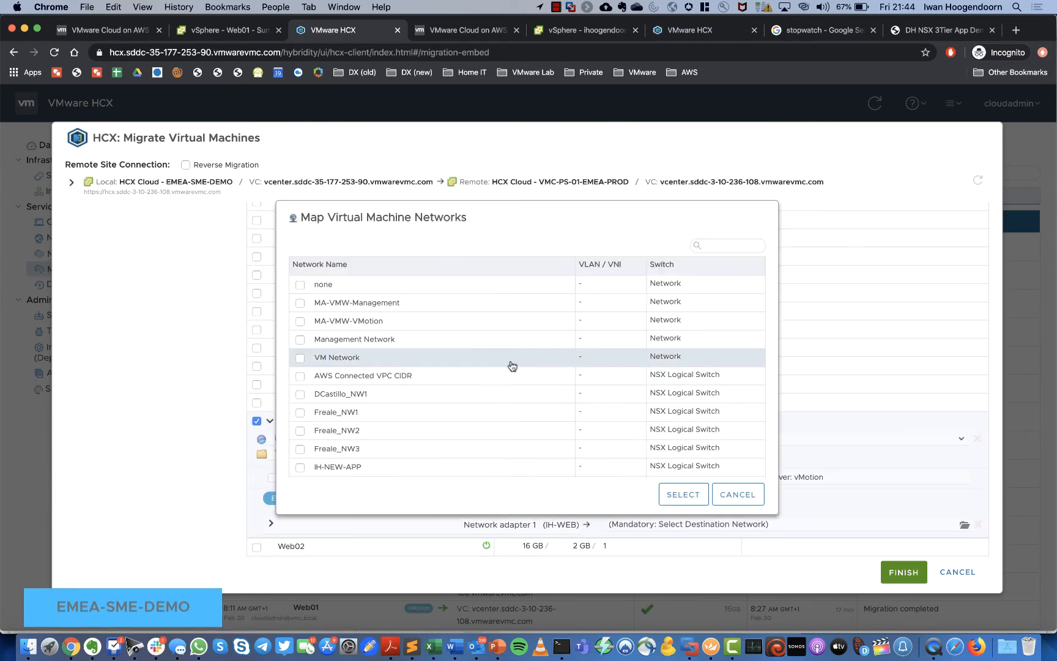
{"action": "scroll", "coordinate": [489, 368], "scroll_direction": "down", "scroll_amount": 10}
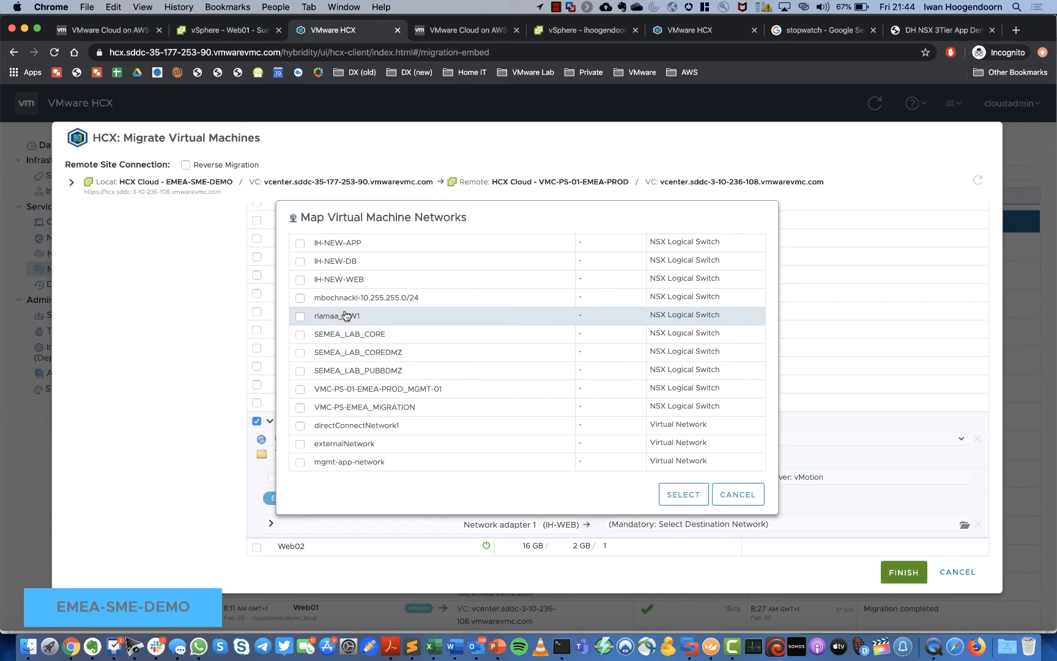
{"action": "left_click", "coordinate": [300, 279]}
{"action": "left_click", "coordinate": [684, 492]}
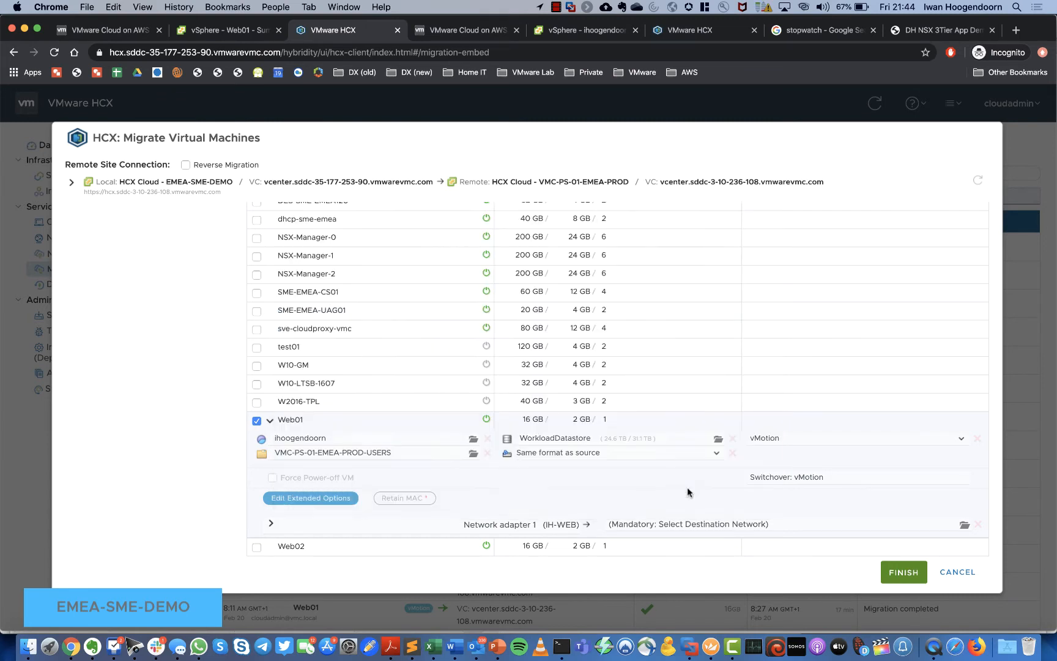
Select the Web02 virtual machine for migration and map its IH-WEB network adapter to the IH-NEW-WEB destination network
{"action": "left_click", "coordinate": [257, 548]}
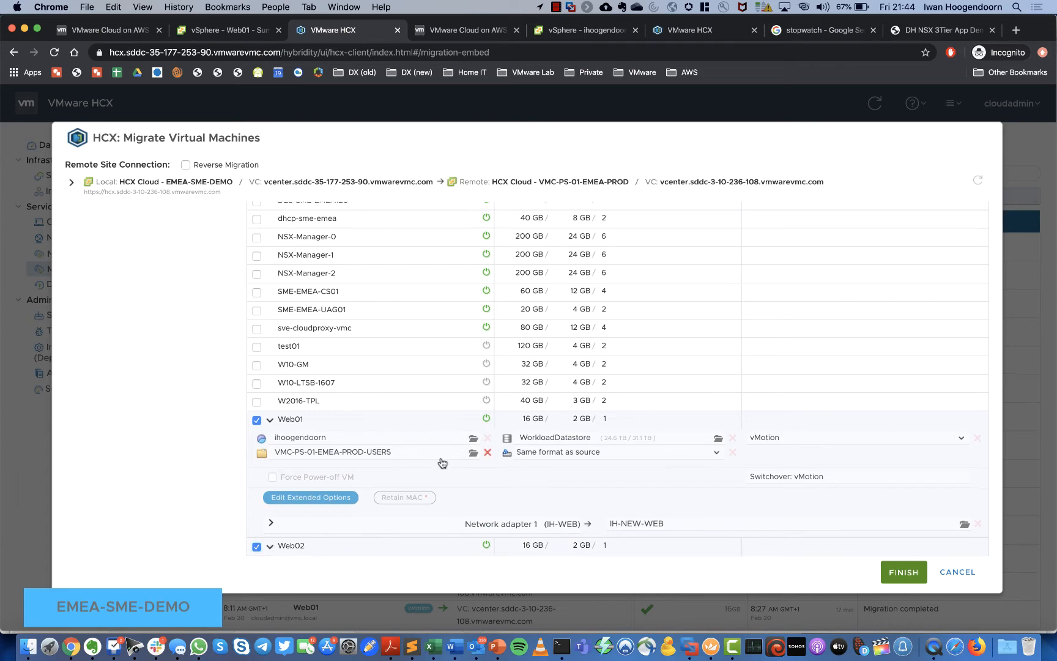
{"action": "scroll", "coordinate": [443, 464], "scroll_direction": "down", "scroll_amount": 3}
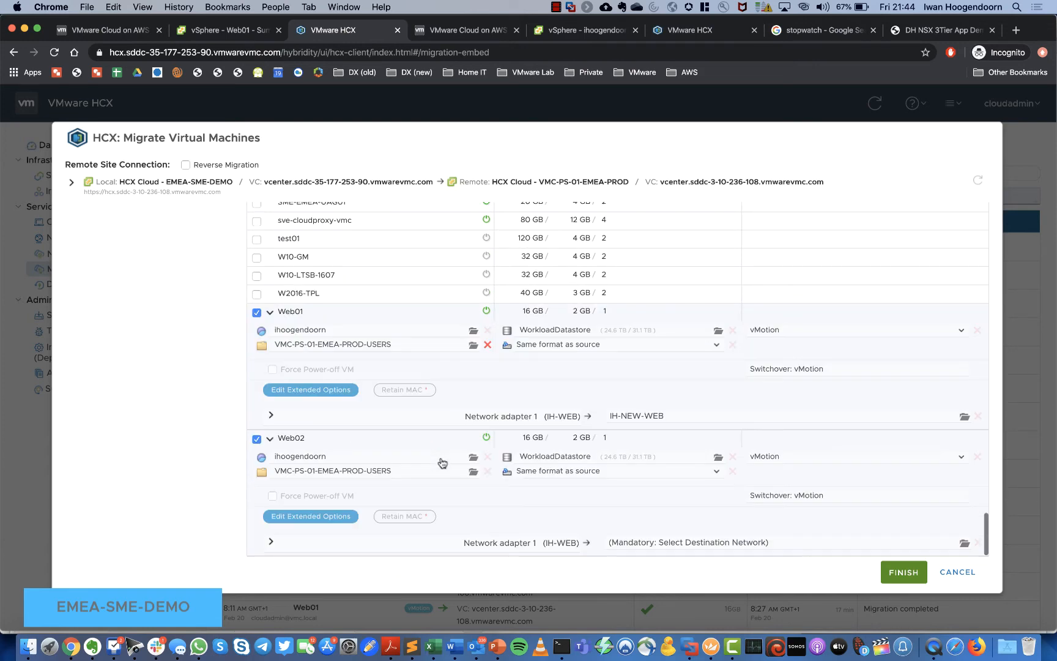
{"action": "left_click", "coordinate": [653, 544]}
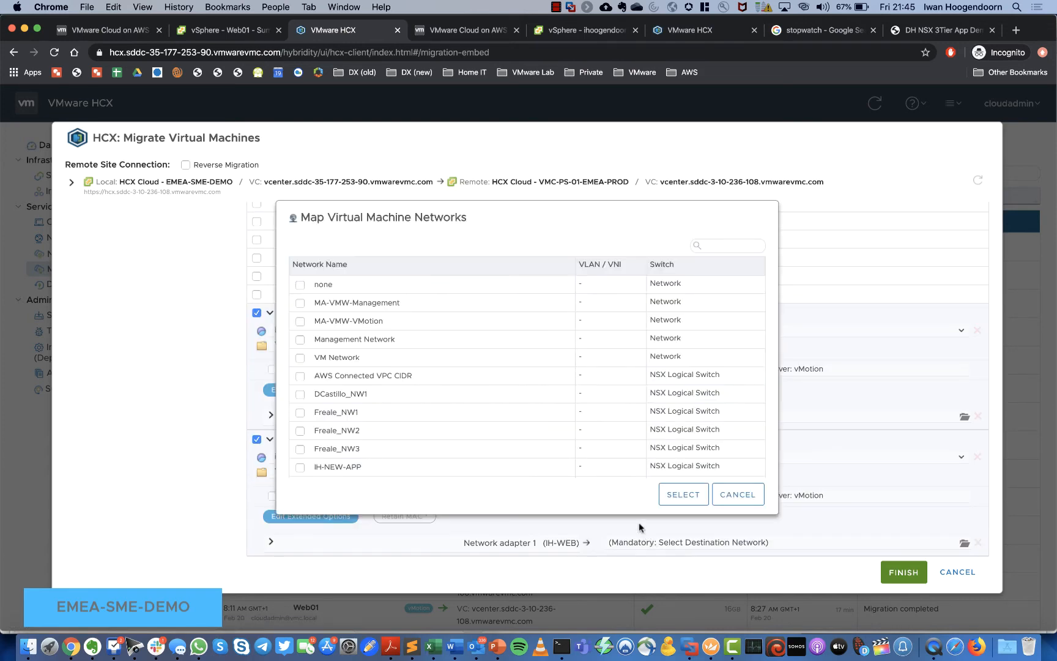
{"action": "scroll", "coordinate": [414, 397], "scroll_direction": "down", "scroll_amount": 2}
{"action": "scroll", "coordinate": [413, 397], "scroll_direction": "down", "scroll_amount": 1}
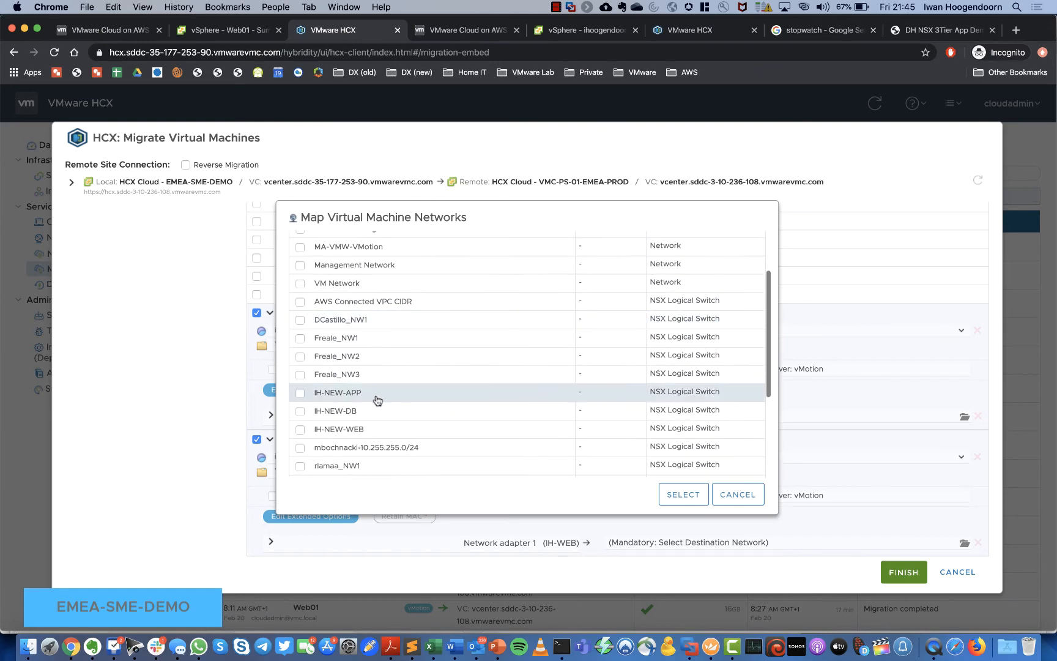
{"action": "left_click", "coordinate": [300, 430]}
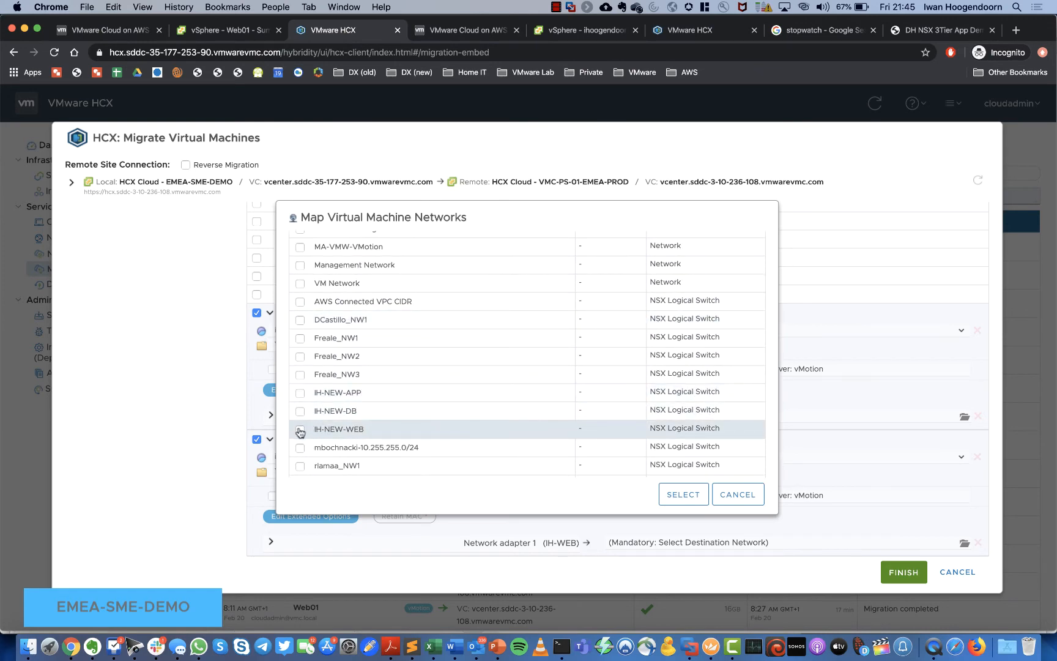
{"action": "left_click", "coordinate": [684, 495]}
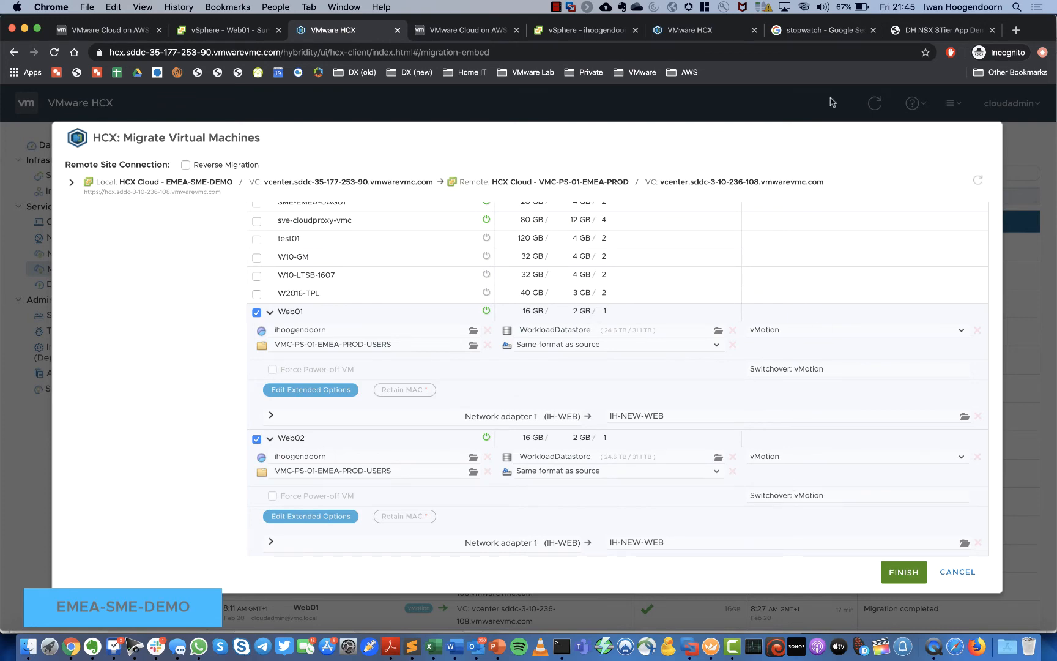
Start the Google stopwatch and launch the HCX migration of the four selected virtual machines
{"action": "left_click", "coordinate": [820, 33]}
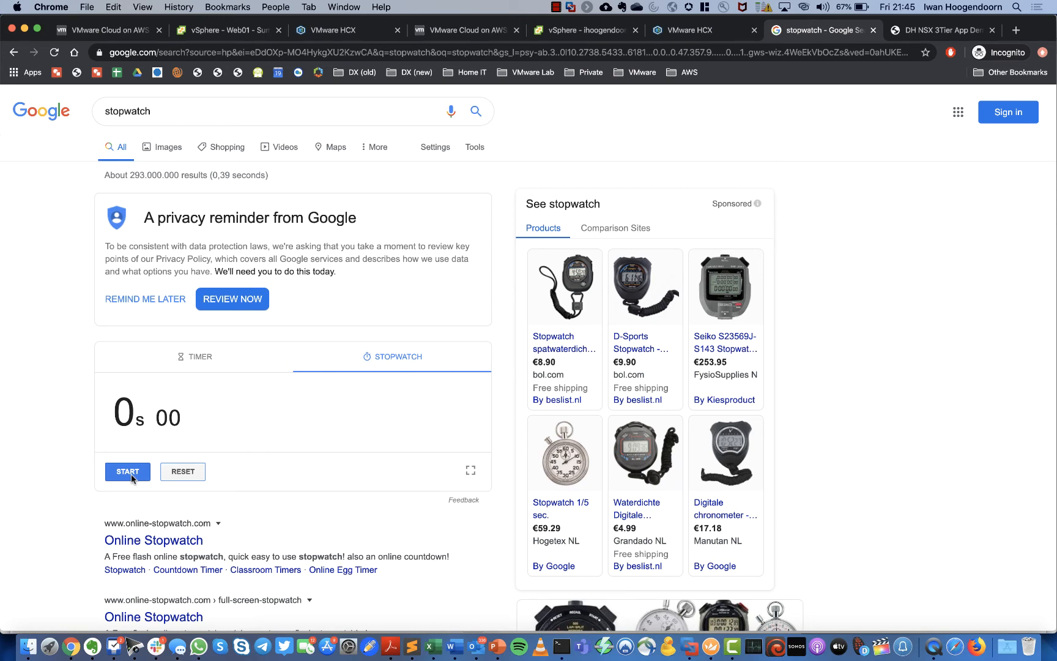
{"action": "left_click", "coordinate": [131, 476]}
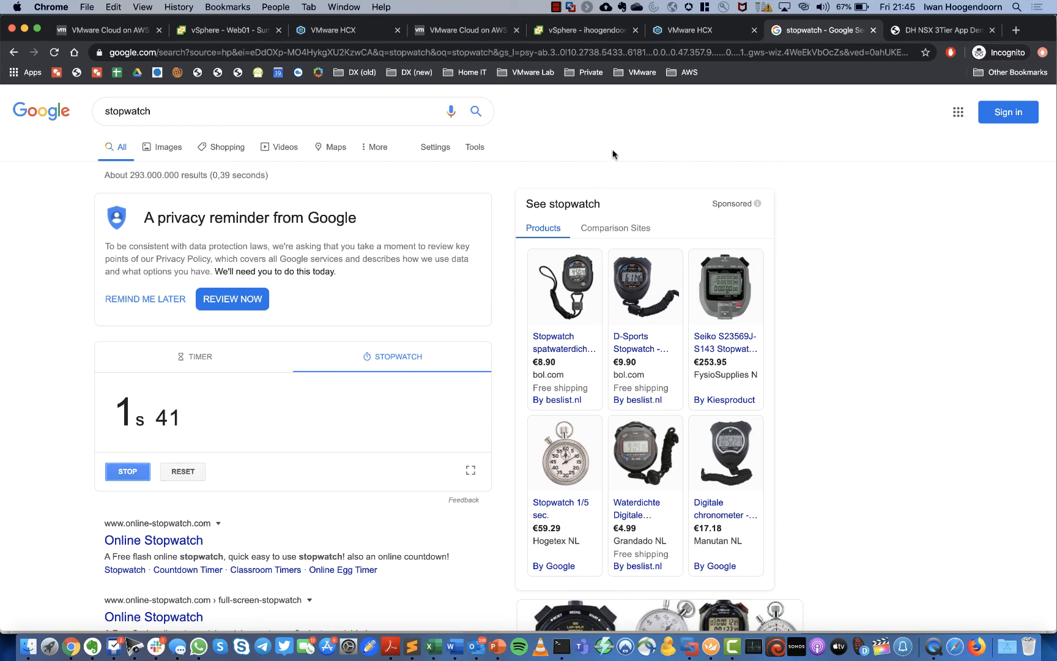
{"action": "left_click", "coordinate": [354, 34]}
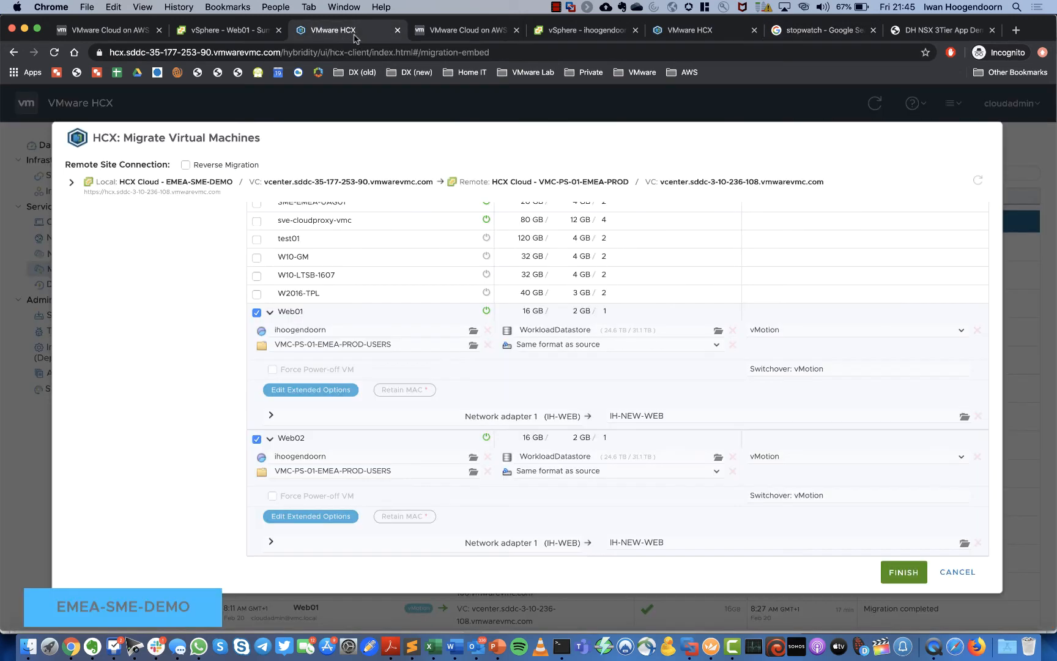
{"action": "left_click", "coordinate": [905, 572]}
{"action": "left_click", "coordinate": [906, 575]}
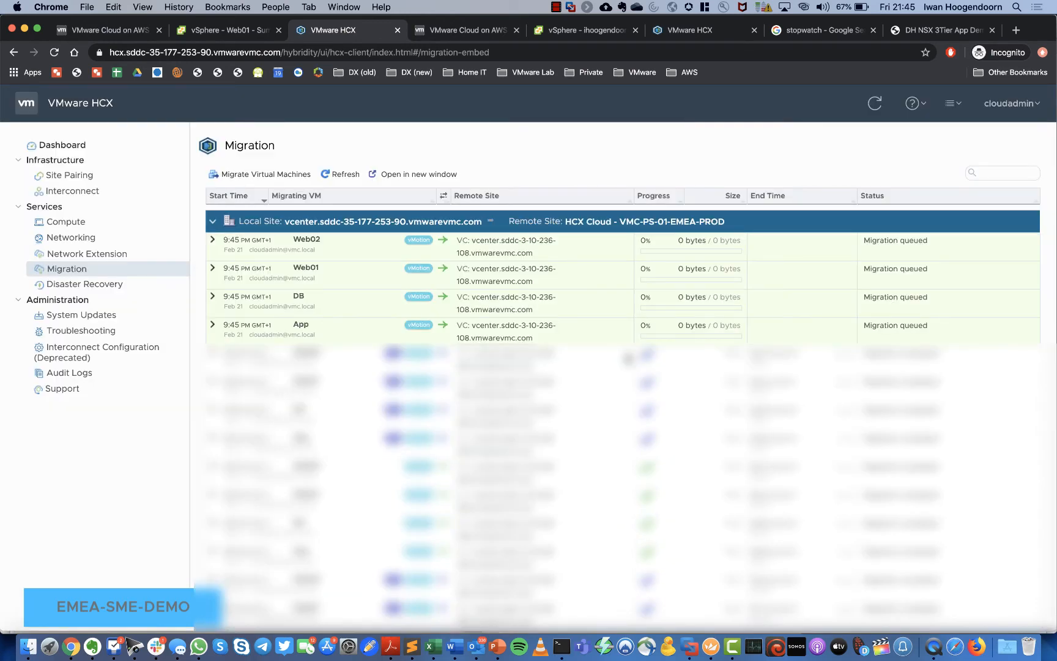
Copy the IH-NEW-PUB address from the public IPs of VMC-PS-01-EMEA-PROD in the VMware Cloud on AWS console
{"action": "left_click", "coordinate": [471, 32]}
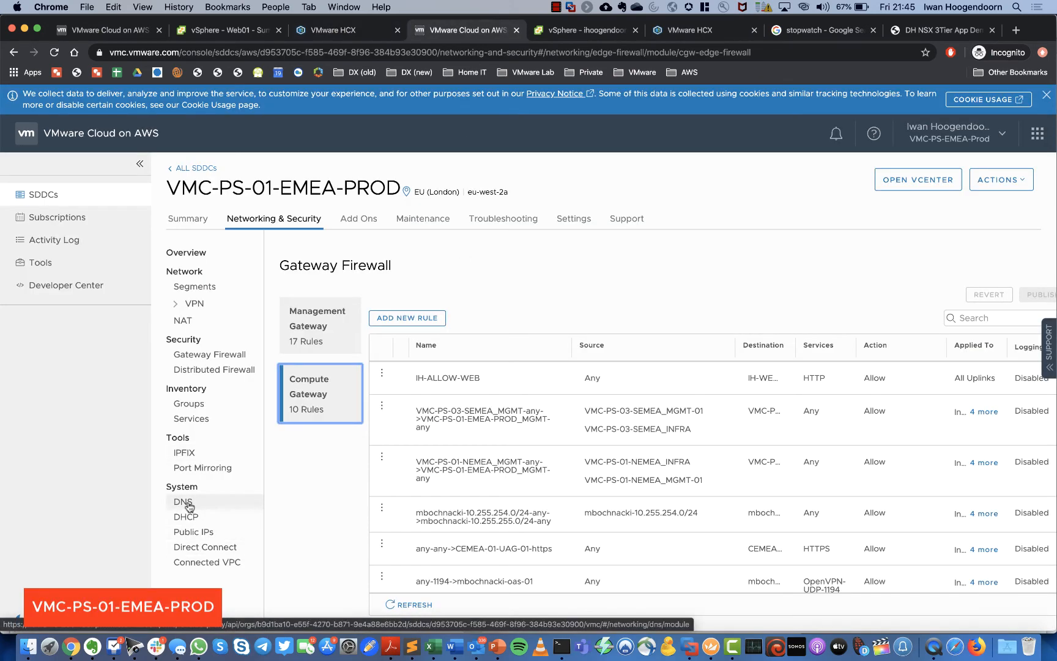
{"action": "left_click", "coordinate": [192, 533]}
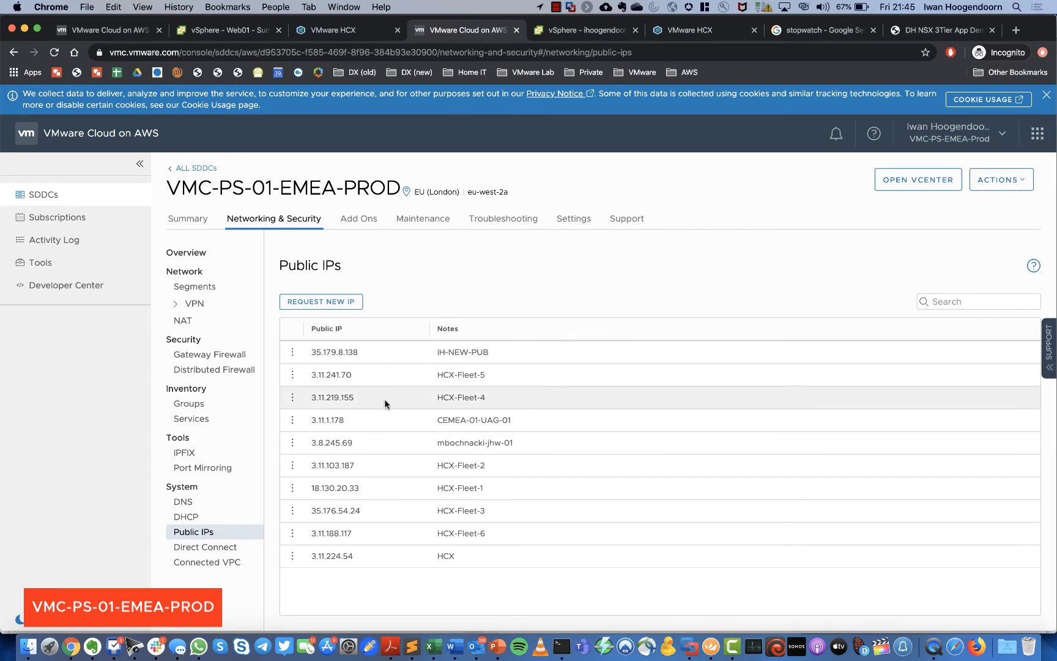
{"action": "left_click_drag", "start_coordinate": [360, 352], "coordinate": [313, 354]}
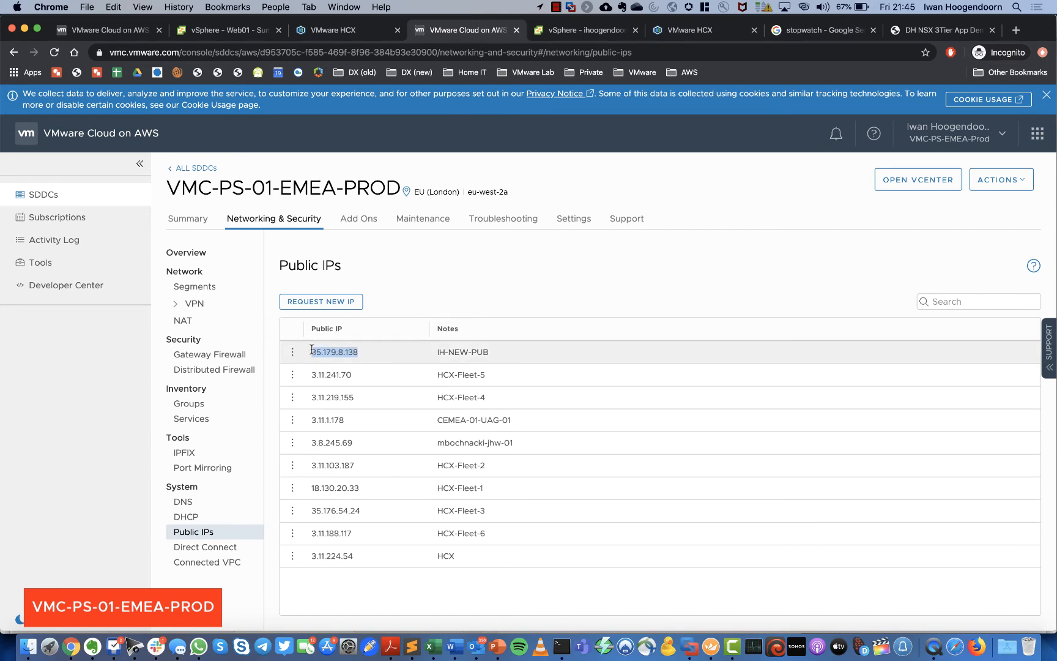
{"action": "right_click", "coordinate": [324, 345]}
{"action": "left_click", "coordinate": [355, 374]}
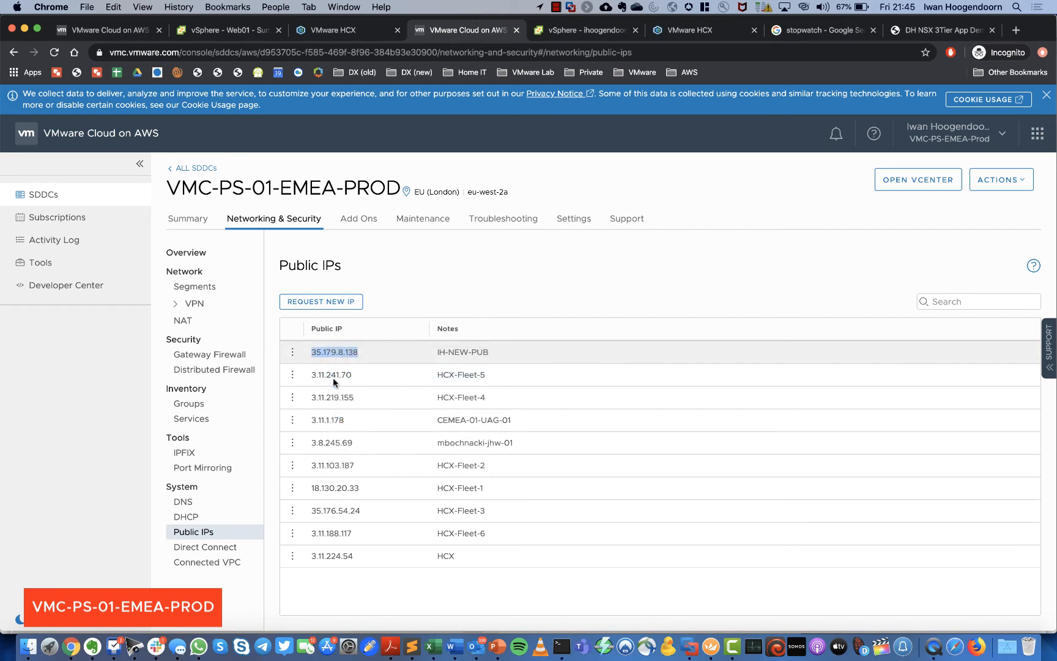
Switch to the DirectAdmin browser window and delete the www A record of the hcx.nu domain
{"action": "right_click", "coordinate": [73, 648]}
{"action": "left_click", "coordinate": [128, 474]}
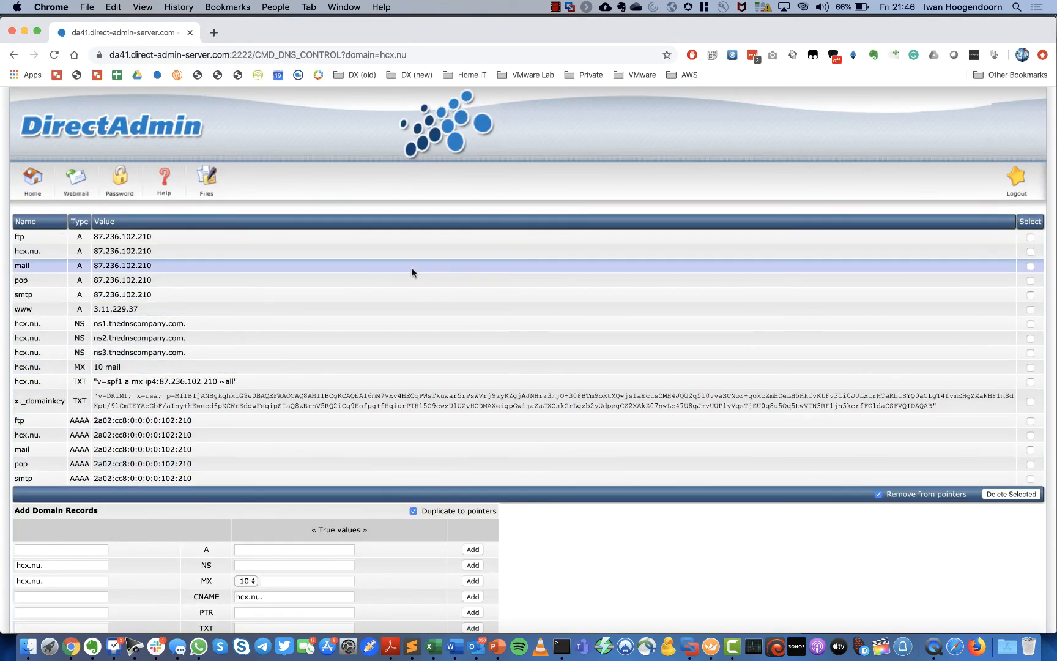
{"action": "left_click", "coordinate": [1030, 311]}
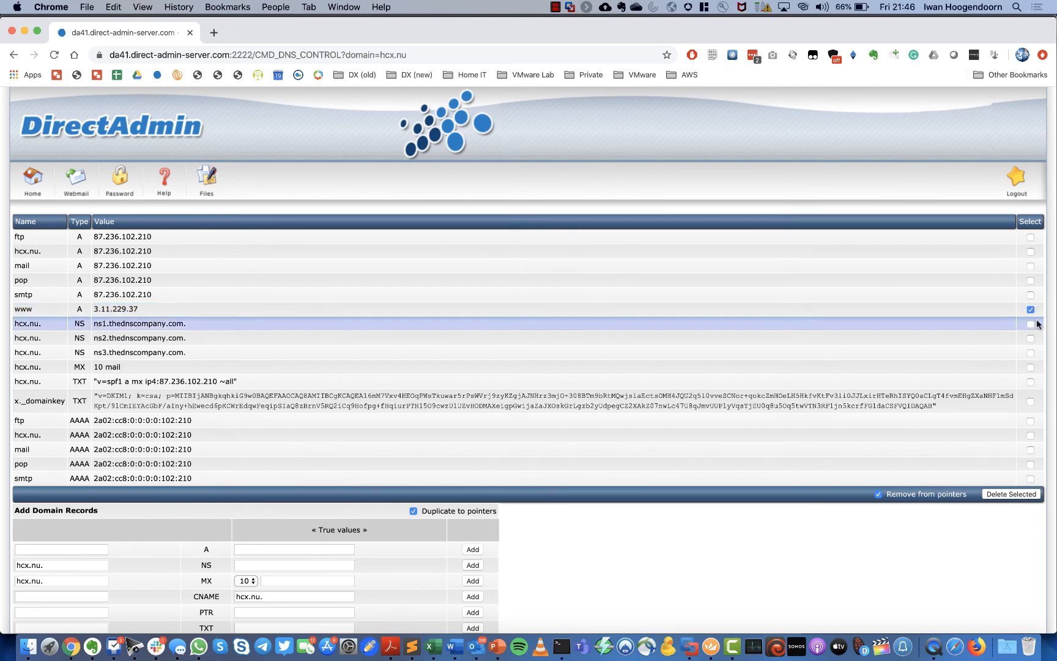
{"action": "left_click", "coordinate": [1010, 494]}
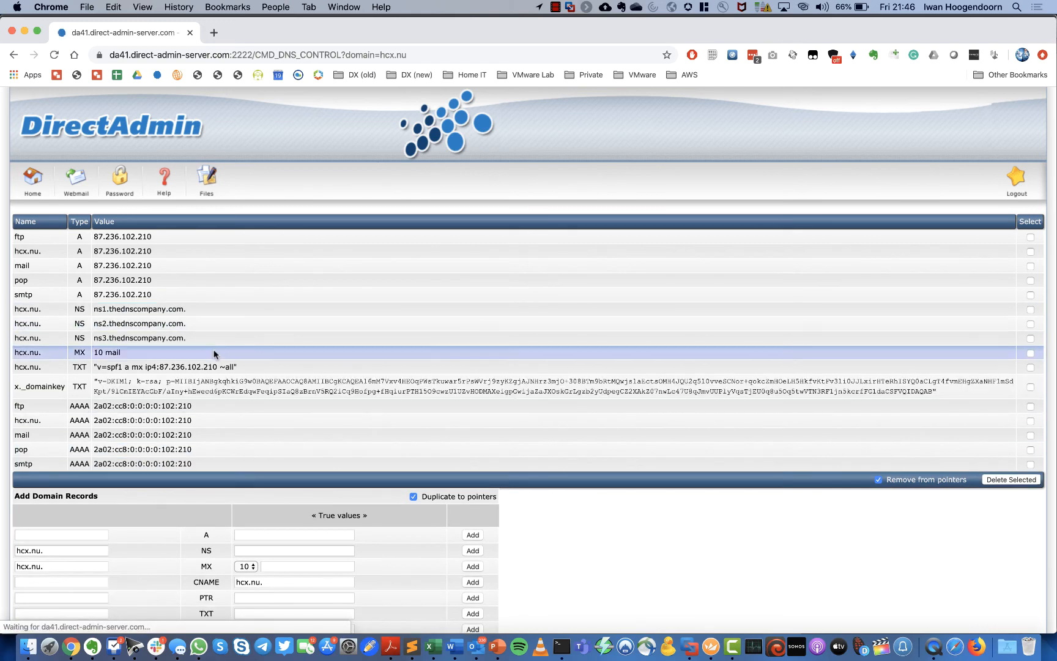
Add a www A record with the value 35.179.8.138 to the hcx.nu domain
{"action": "left_click", "coordinate": [69, 536]}
{"action": "type", "text": "www"}
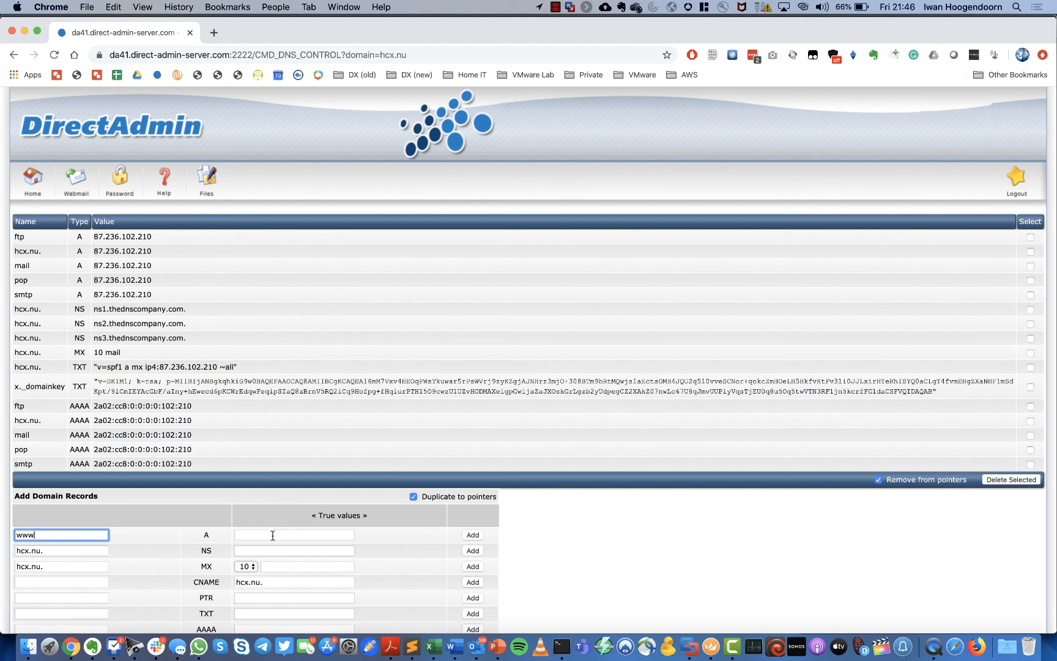
{"action": "left_click", "coordinate": [283, 533]}
{"action": "key", "text": "super+v"}
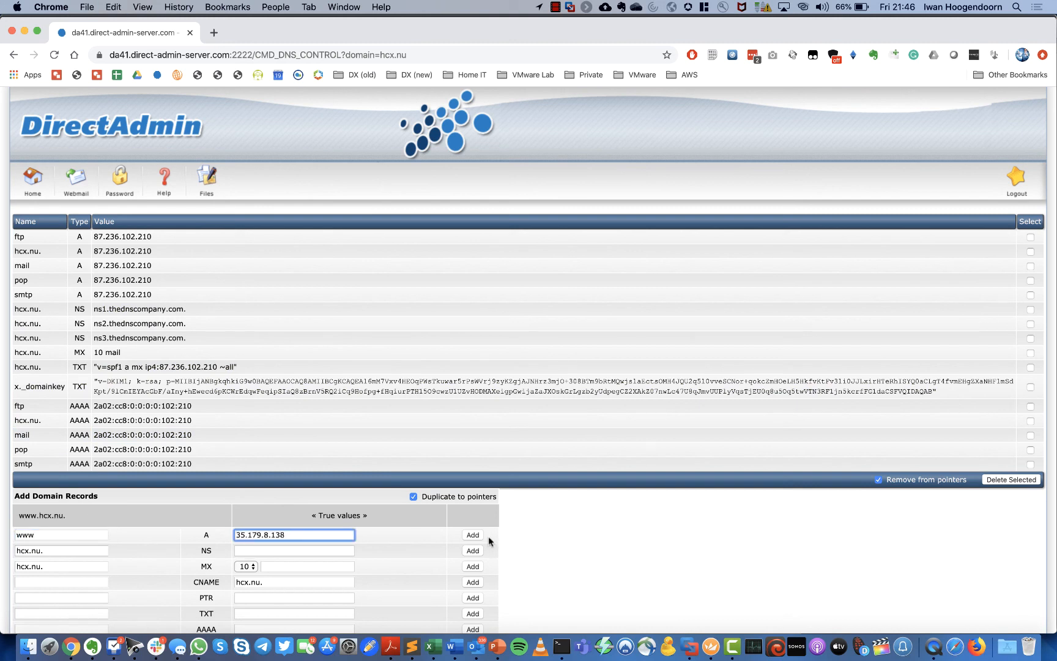
{"action": "left_click", "coordinate": [473, 535]}
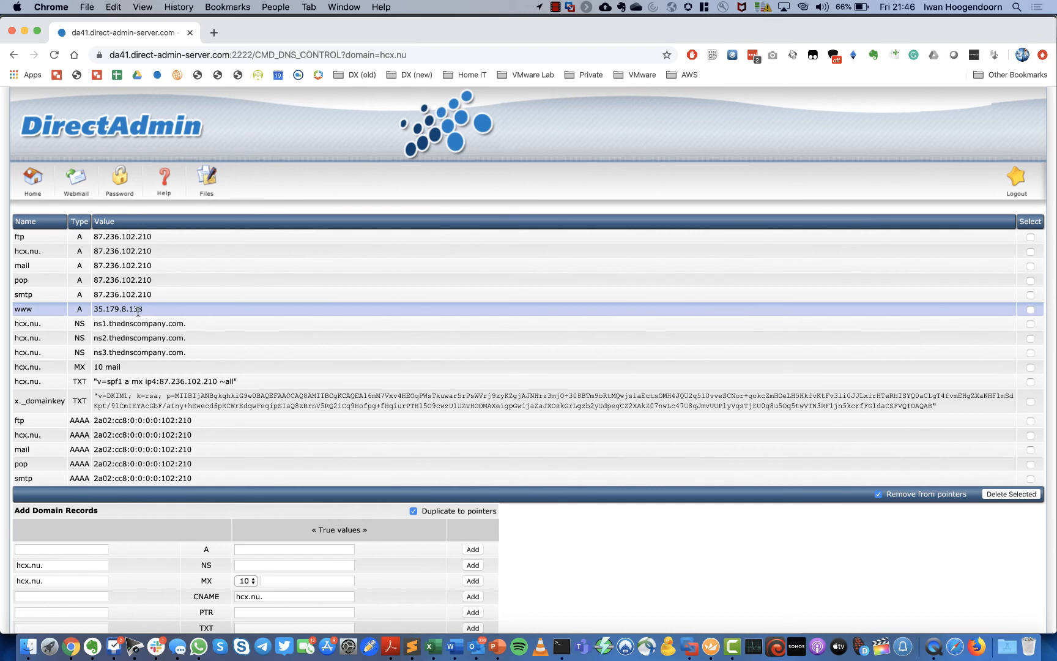
{"action": "left_click_drag", "start_coordinate": [139, 311], "coordinate": [96, 315]}
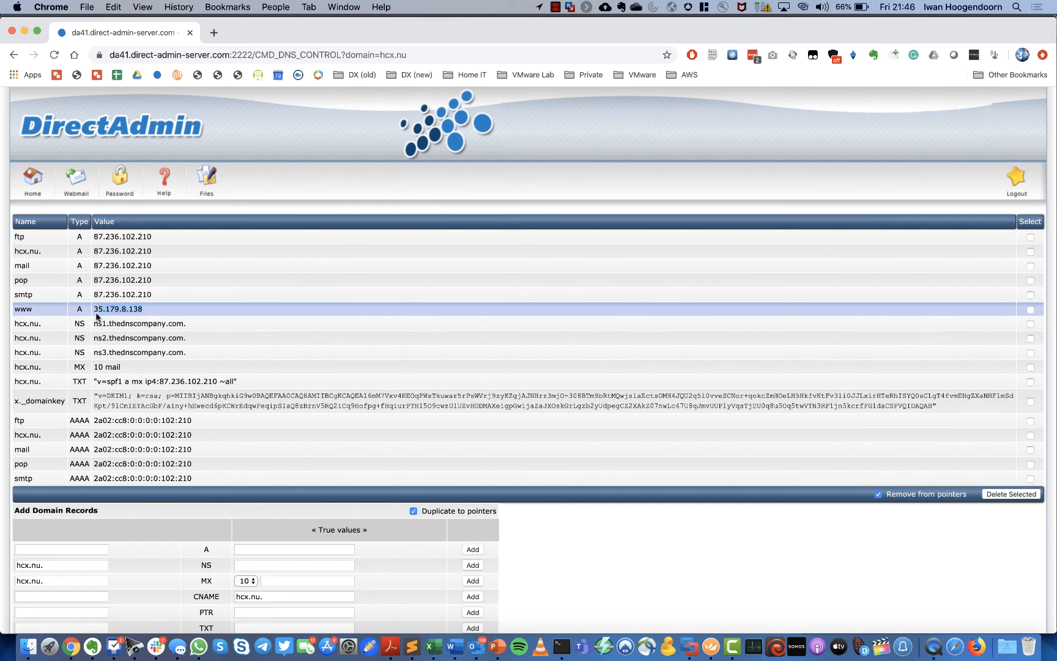
{"action": "left_click", "coordinate": [173, 309]}
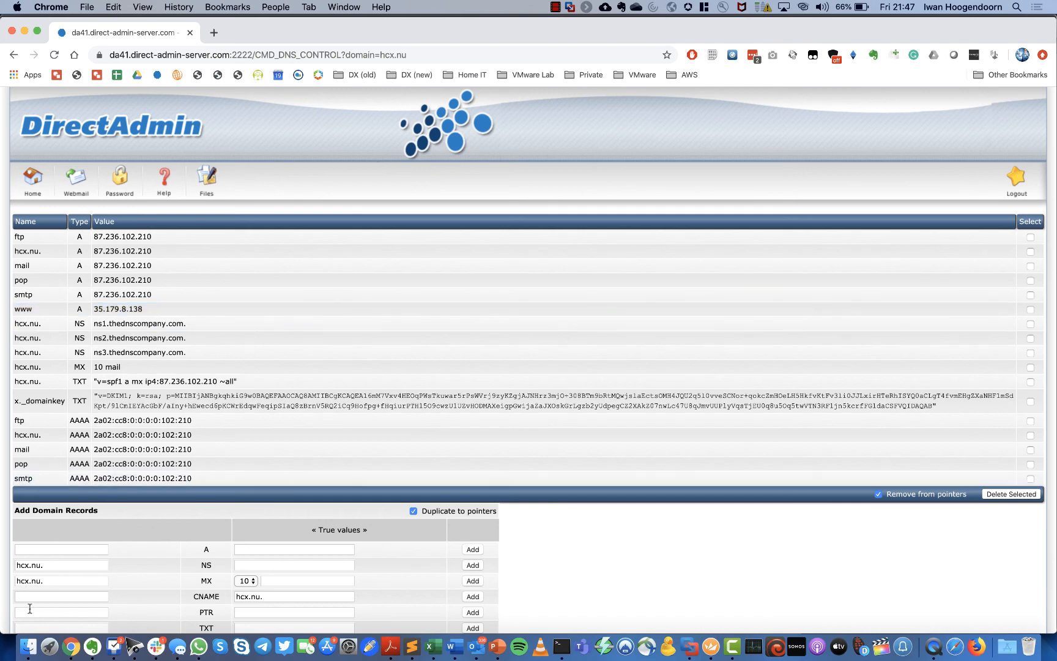
Switch to the VMware browser window and check the migrated virtual machines in the destination and source vSphere inventories
{"action": "right_click", "coordinate": [71, 647]}
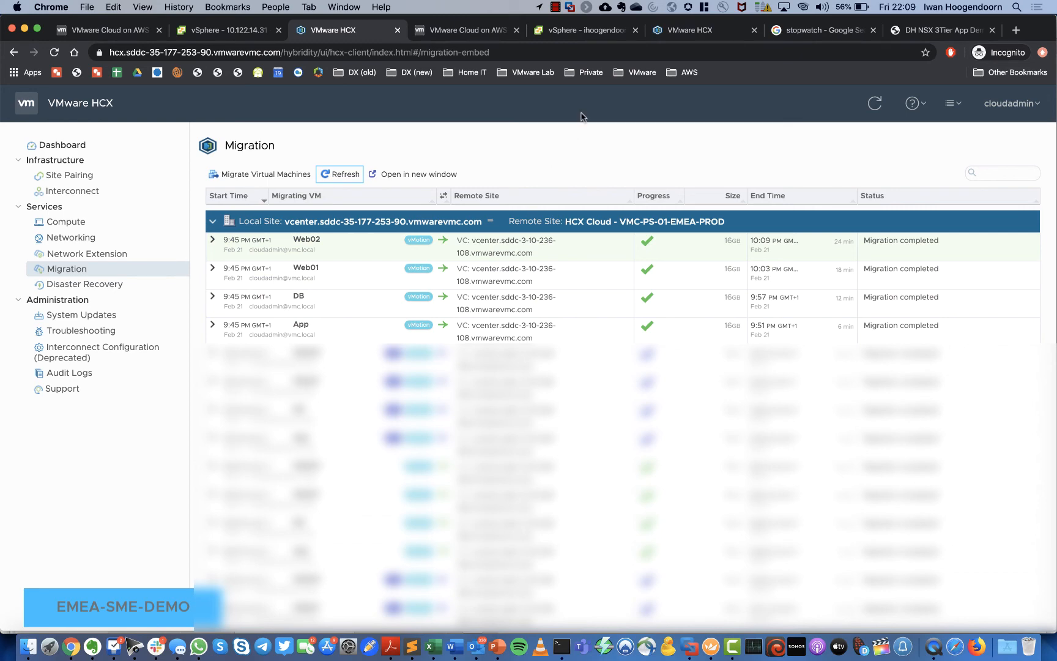
{"action": "left_click", "coordinate": [587, 32]}
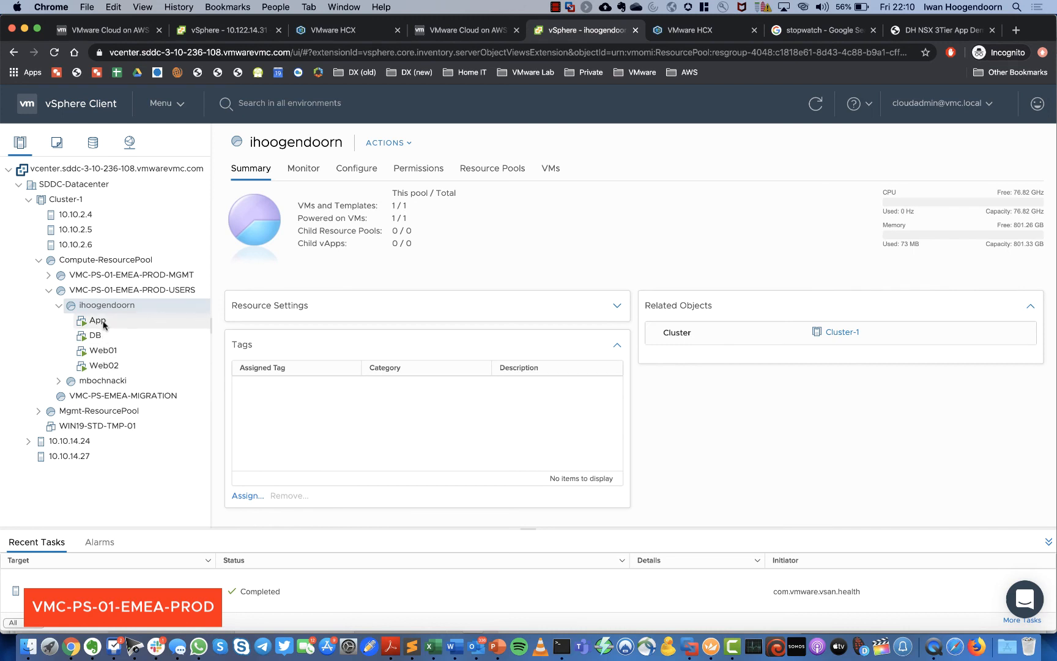
{"action": "left_click", "coordinate": [228, 32]}
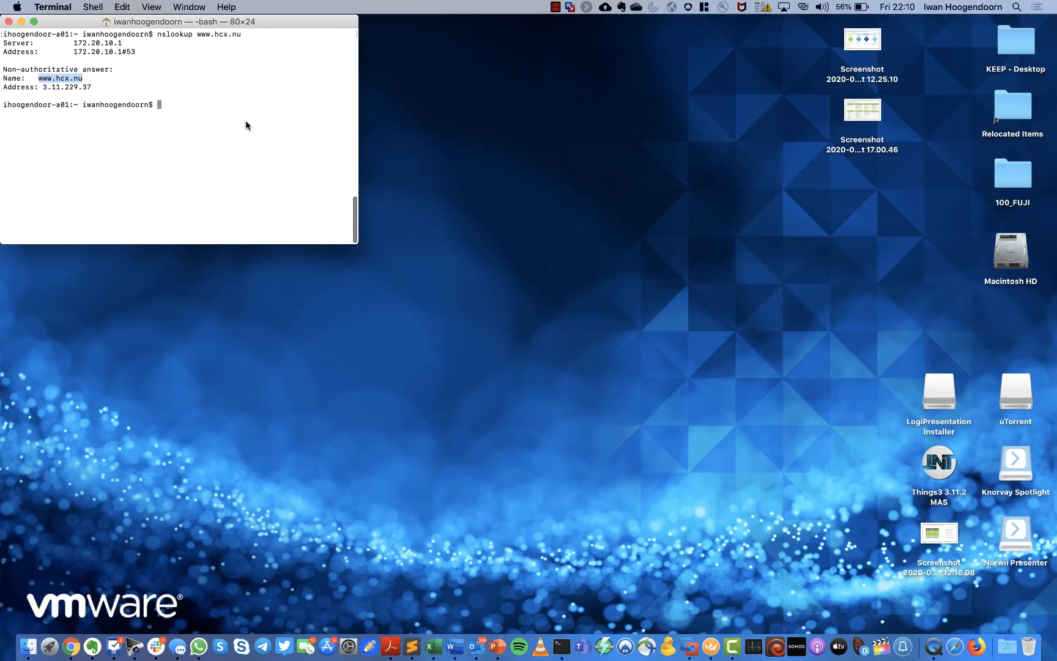
{"action": "left_click", "coordinate": [246, 125]}
{"action": "key", "text": "Up"}
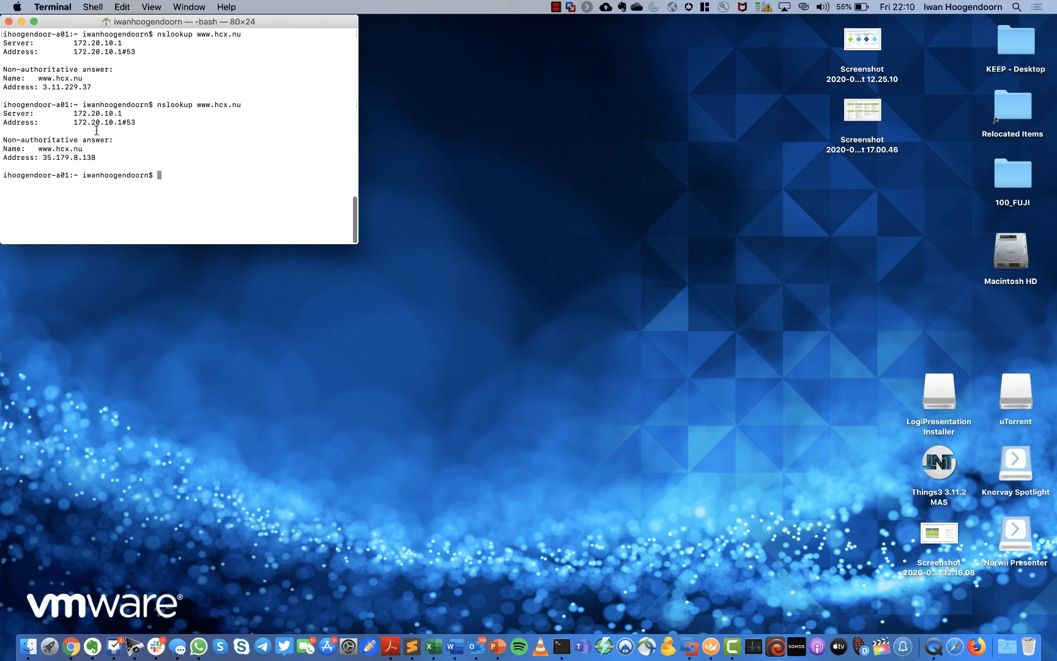
{"action": "mouse_move", "coordinate": [48, 158]}
{"action": "left_mouse_down"}
{"action": "mouse_move", "coordinate": [89, 159]}
{"action": "mouse_move", "coordinate": [25, 149]}
{"action": "mouse_move", "coordinate": [39, 150]}
{"action": "left_mouse_up"}
{"action": "right_click", "coordinate": [44, 150]}
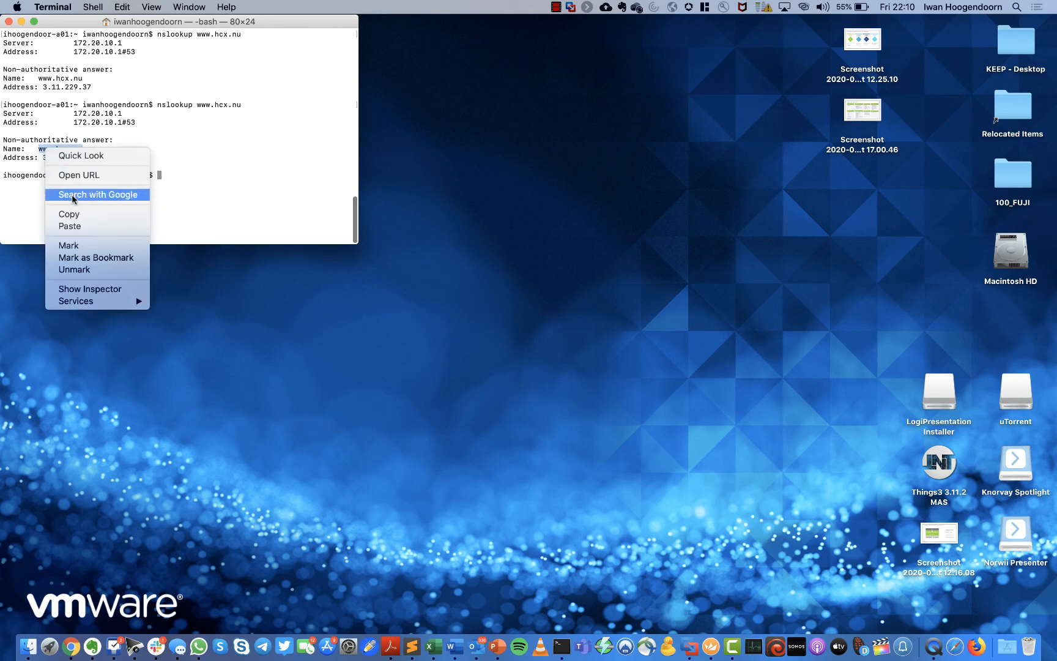
{"action": "left_click", "coordinate": [77, 212]}
{"action": "key", "text": "ctrl+Left"}
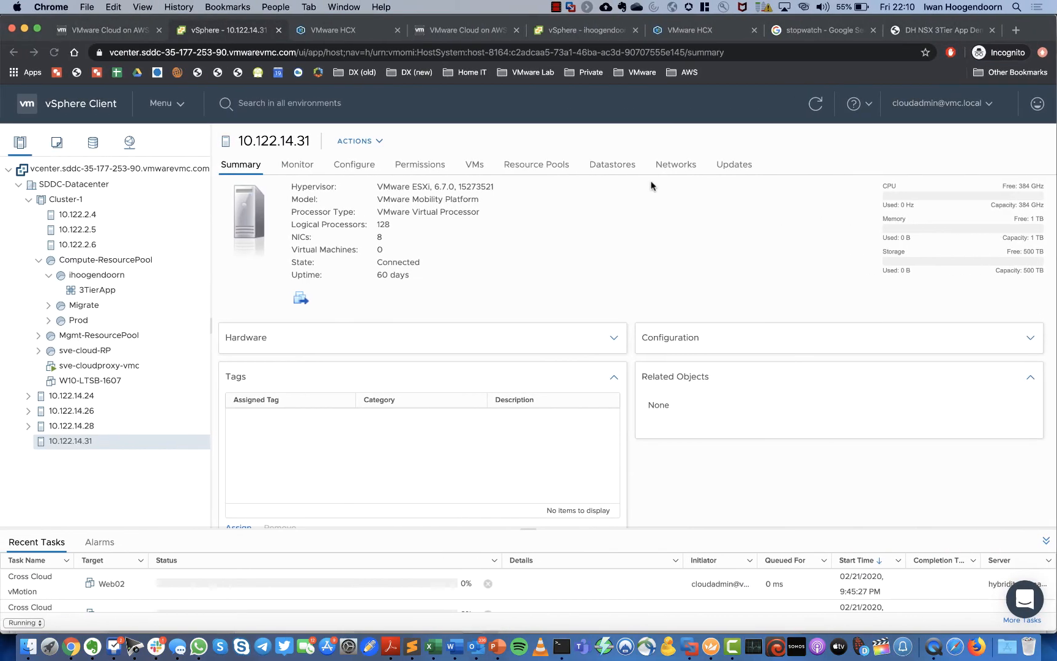
{"action": "left_click", "coordinate": [938, 35]}
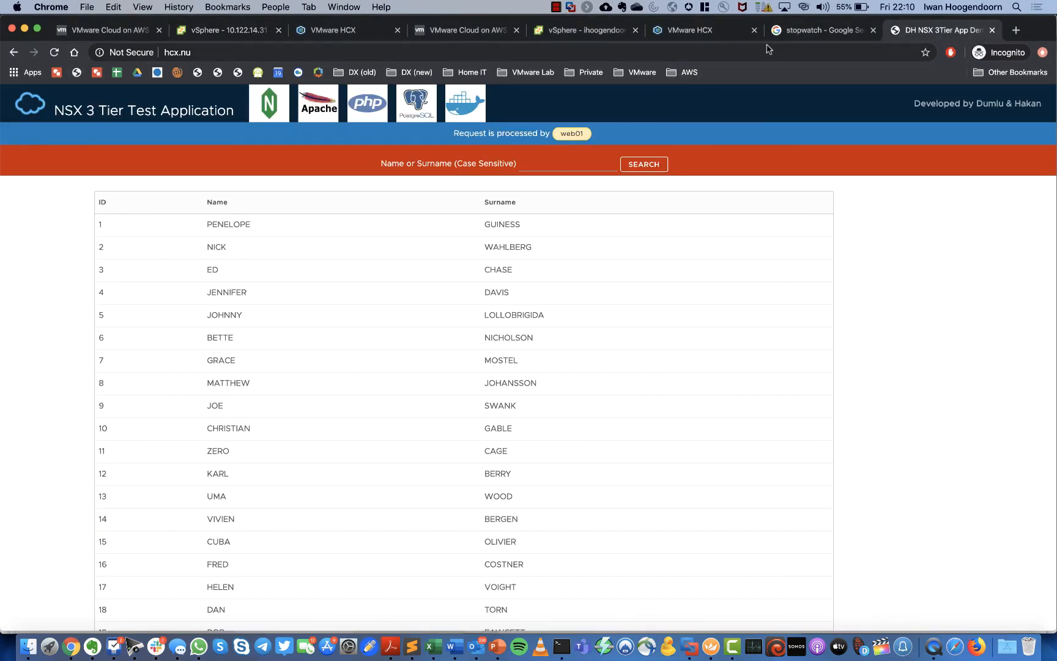
{"action": "left_click", "coordinate": [1017, 30]}
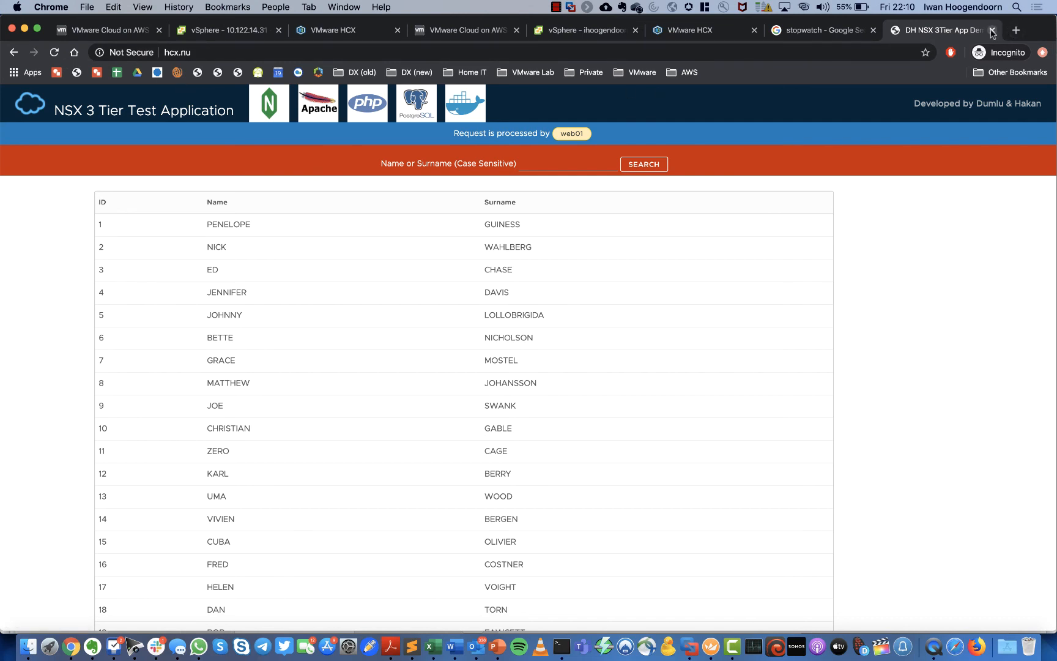
{"action": "type", "text": "www.hcx.nu"}
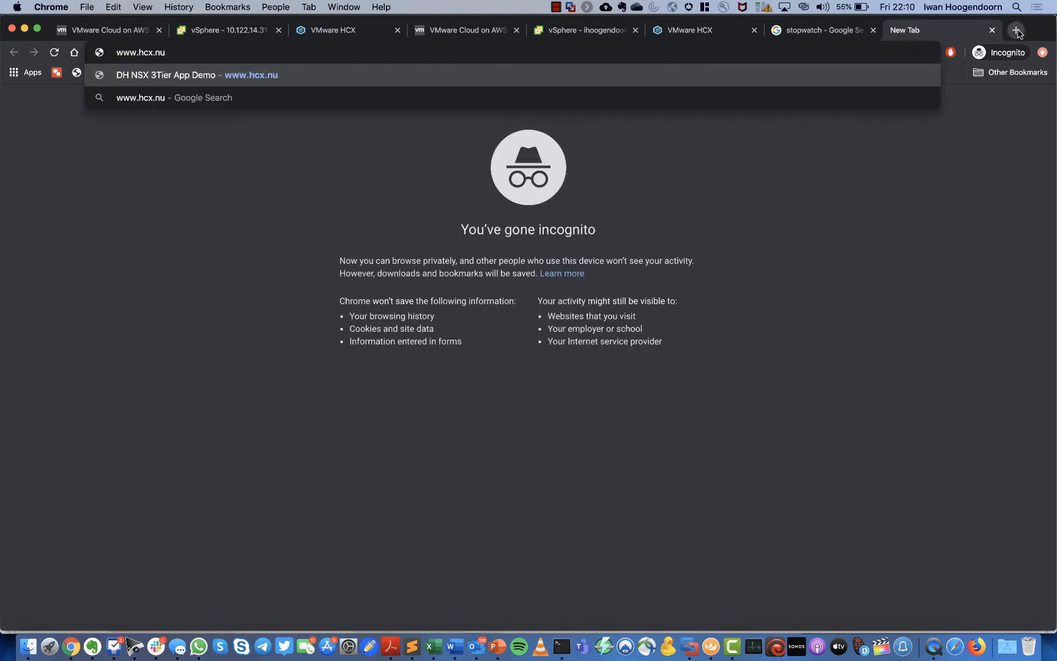
{"action": "key", "text": "Return"}
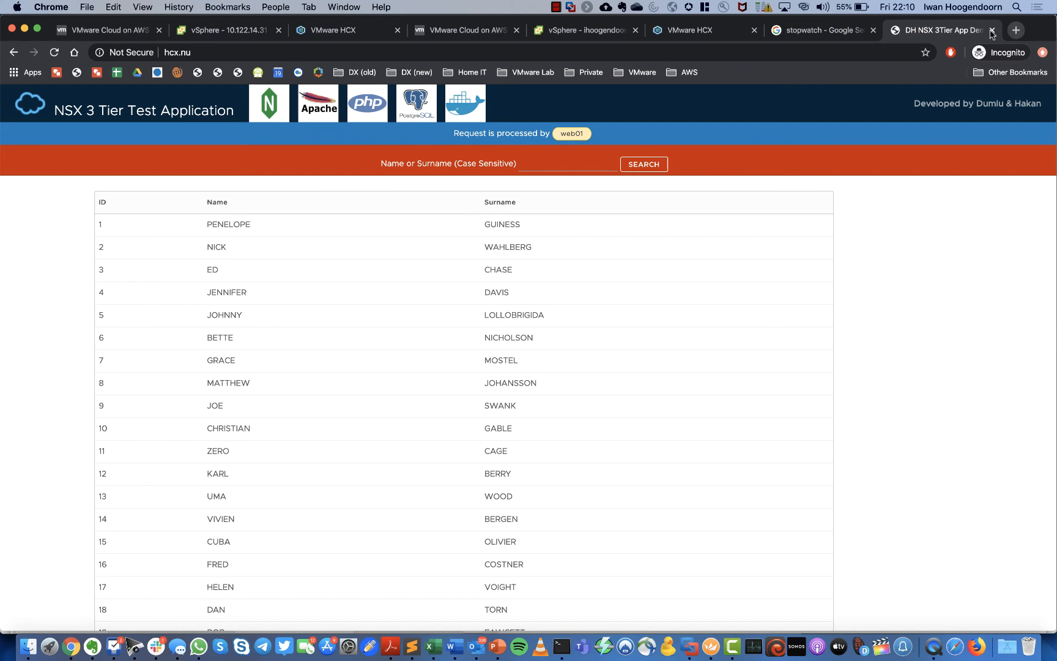
Stop the running Google stopwatch that times the migration
{"action": "left_click", "coordinate": [833, 32]}
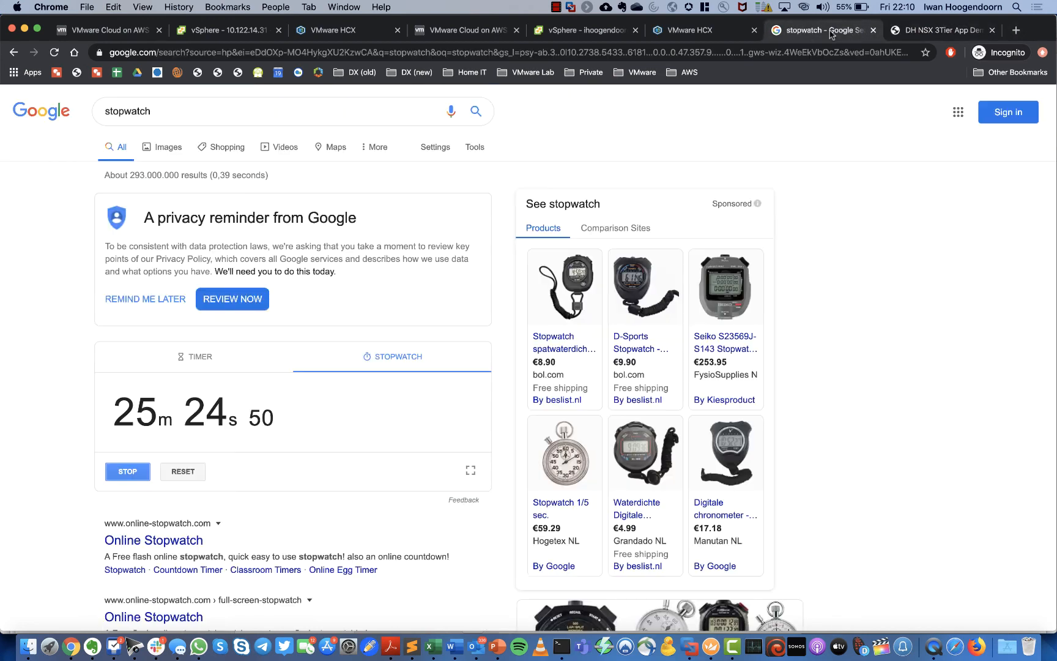
{"action": "left_click", "coordinate": [124, 474]}
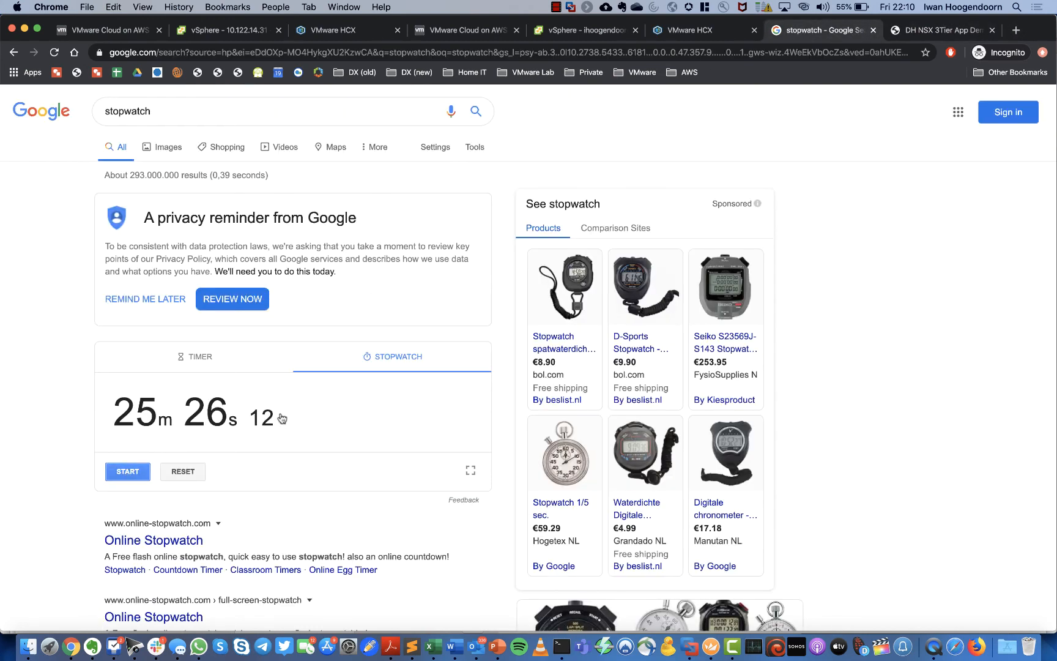